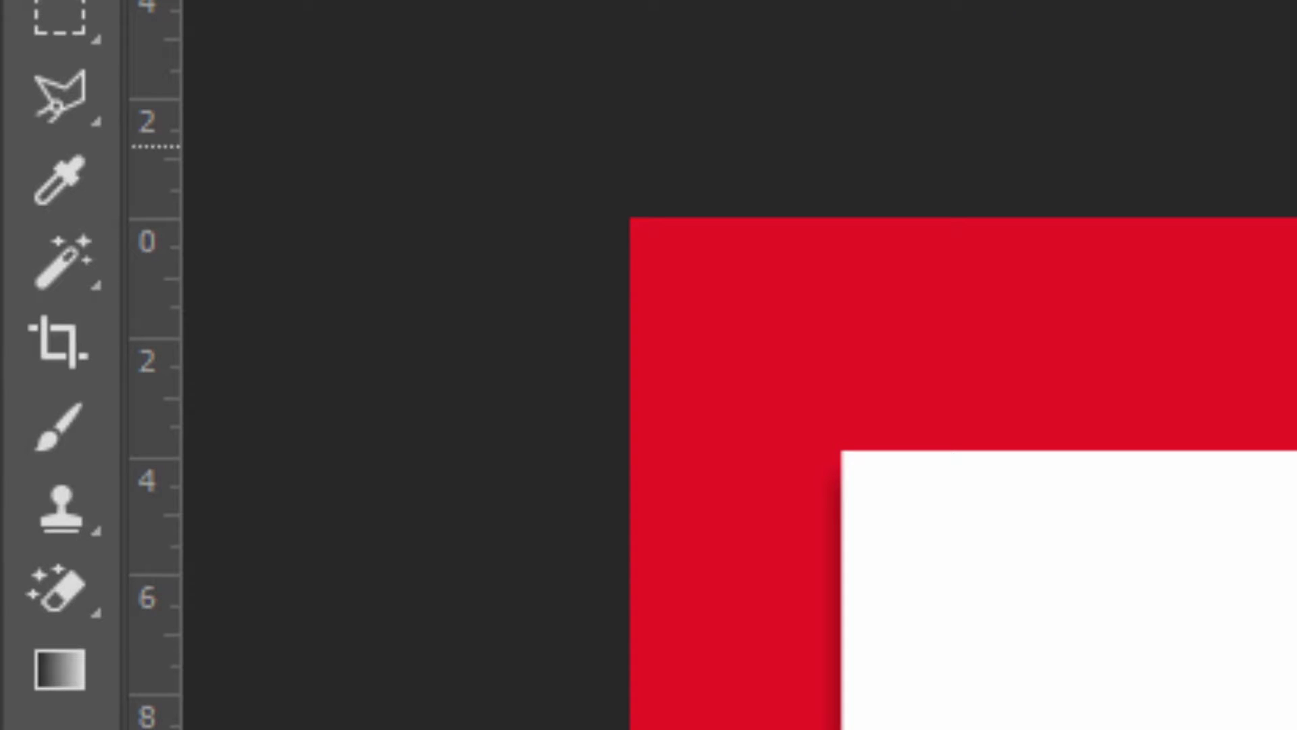
# - Select the Crop Tool so a crop border surrounds the whole YouTube thumbnail
pyautogui.click(62, 350)
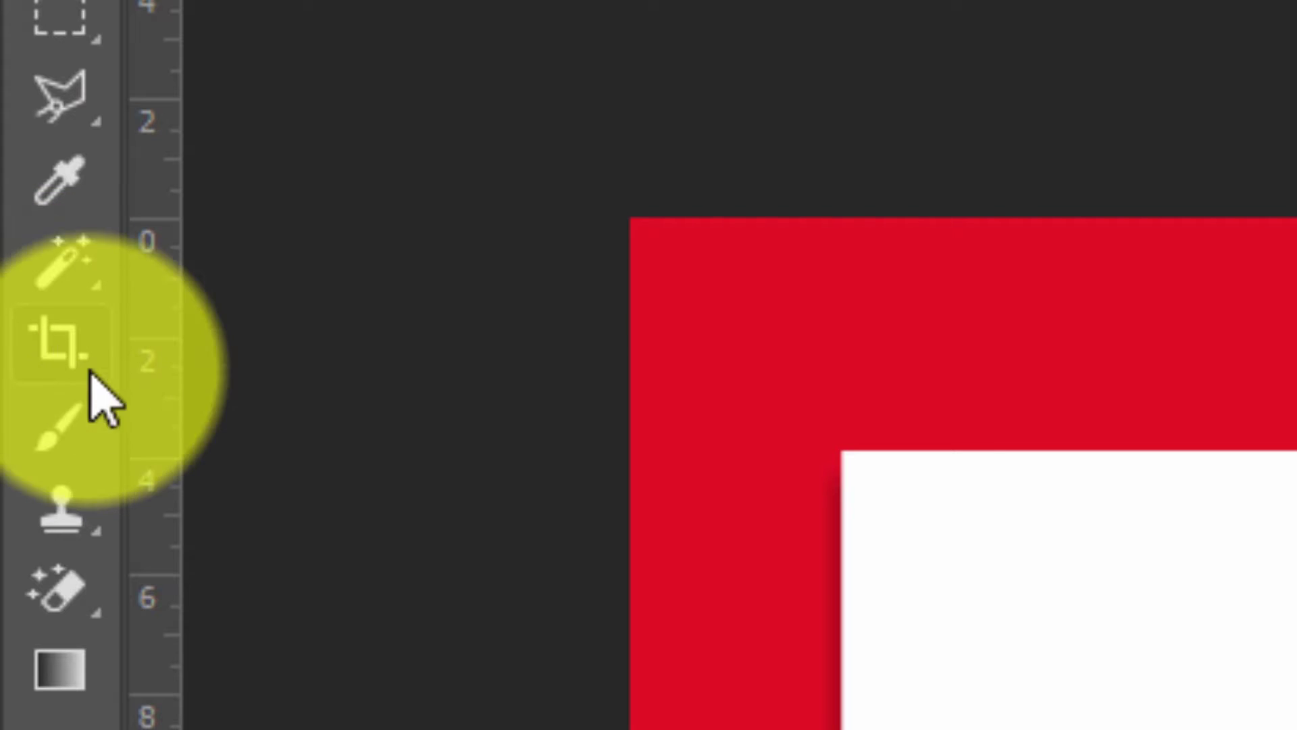
pyautogui.click(53, 325)
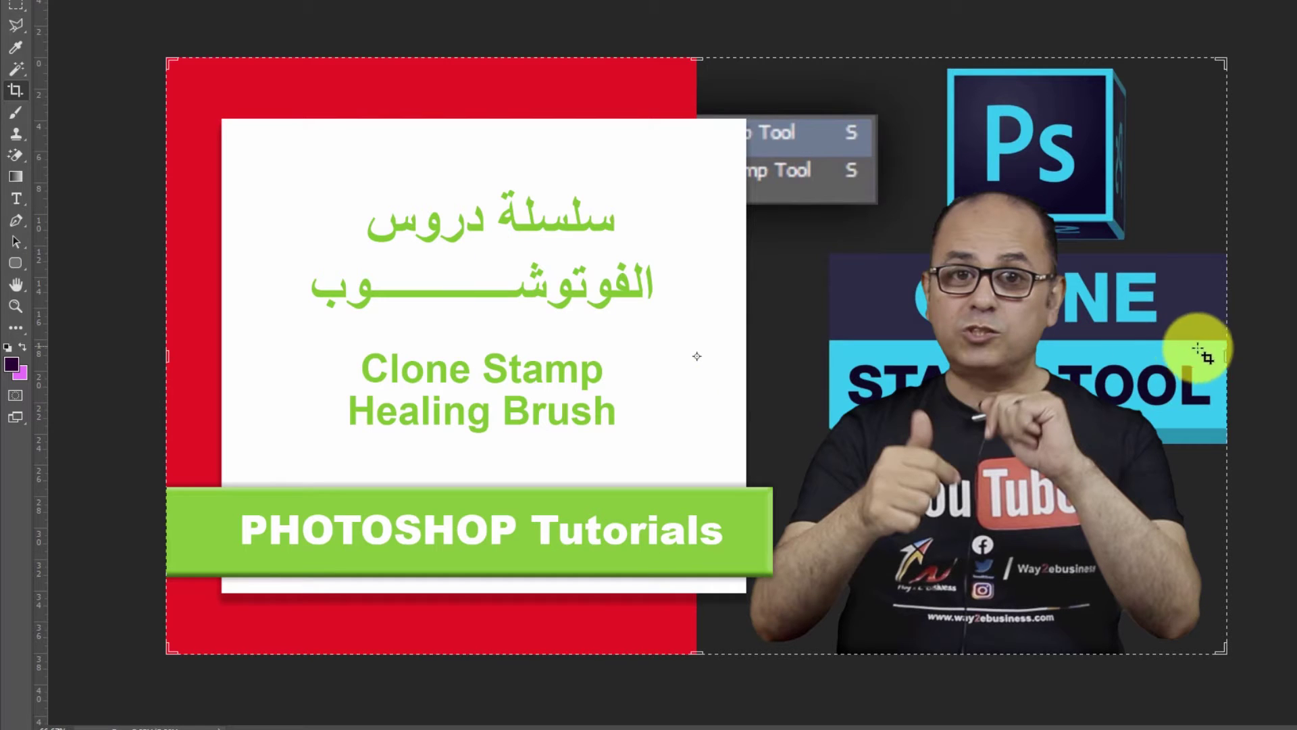
# - Try crop sizes from the edges and corners, ending with the left edge pulled inward past the red strip
pyautogui.moveTo(1226, 352)
pyautogui.mouseDown()
pyautogui.moveTo(1169, 350)
pyautogui.moveTo(1226, 345)
pyautogui.mouseUp()
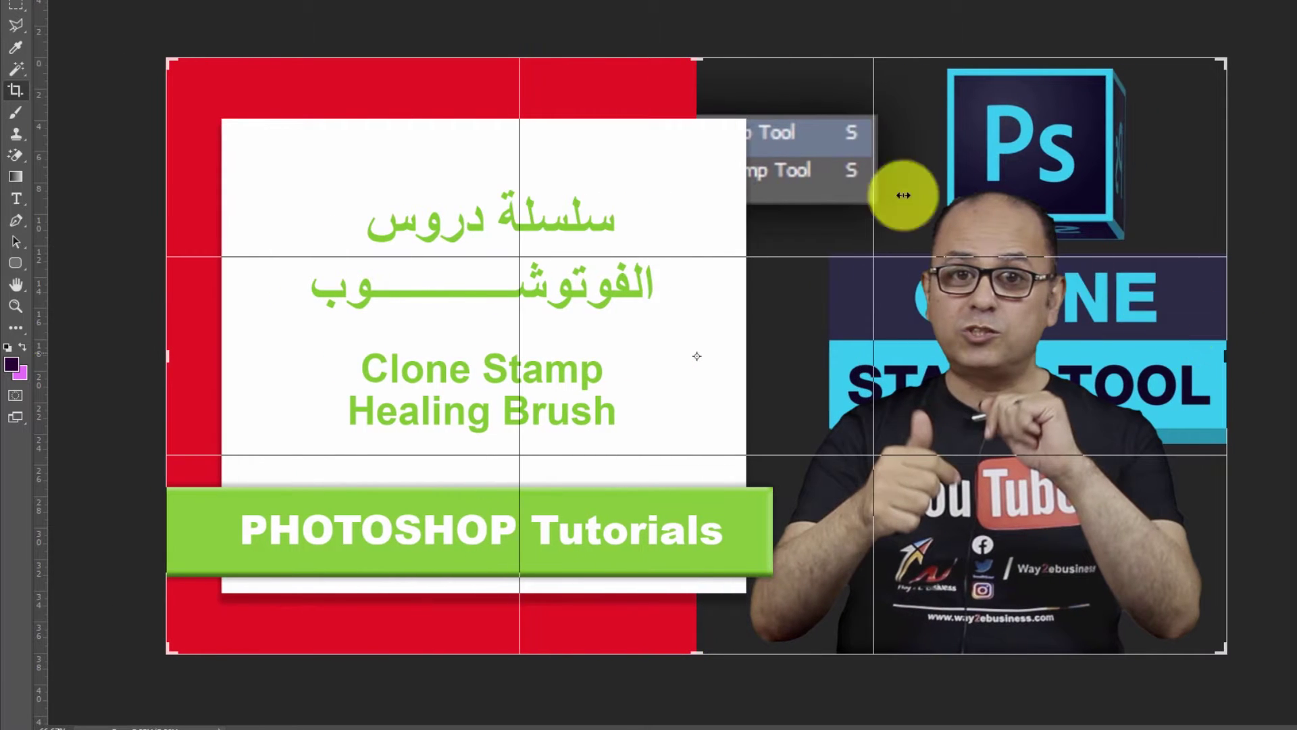
pyautogui.moveTo(696, 59); pyautogui.dragTo(635, 64)
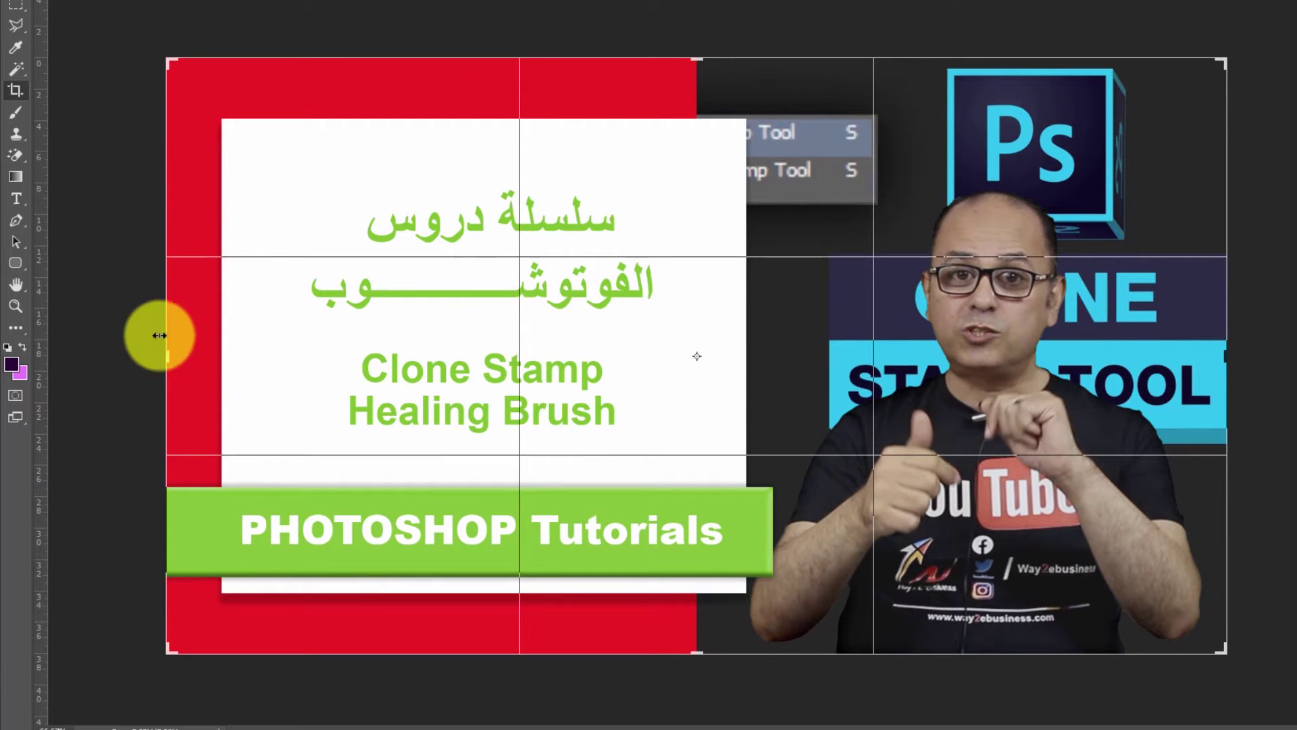
pyautogui.moveTo(171, 354); pyautogui.dragTo(167, 351)
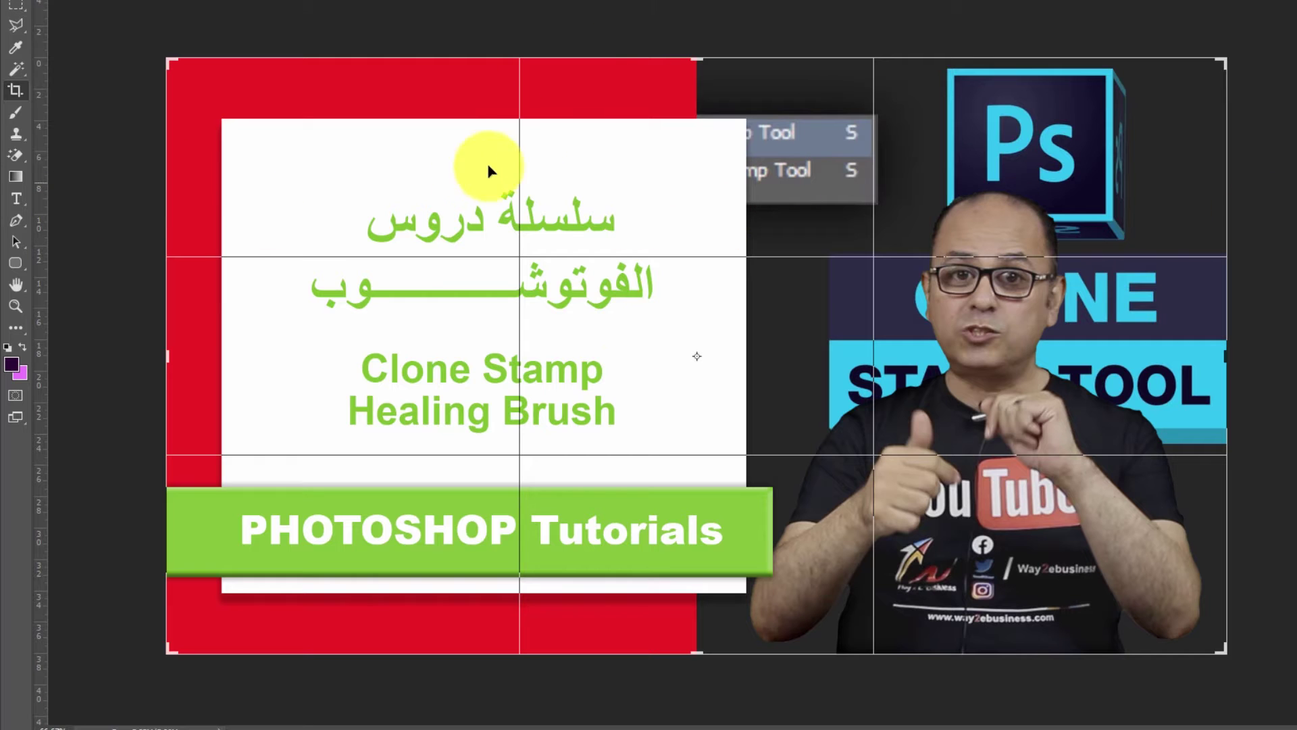
pyautogui.moveTo(169, 63)
pyautogui.mouseDown()
pyautogui.moveTo(196, 71)
pyautogui.moveTo(174, 61)
pyautogui.mouseUp()
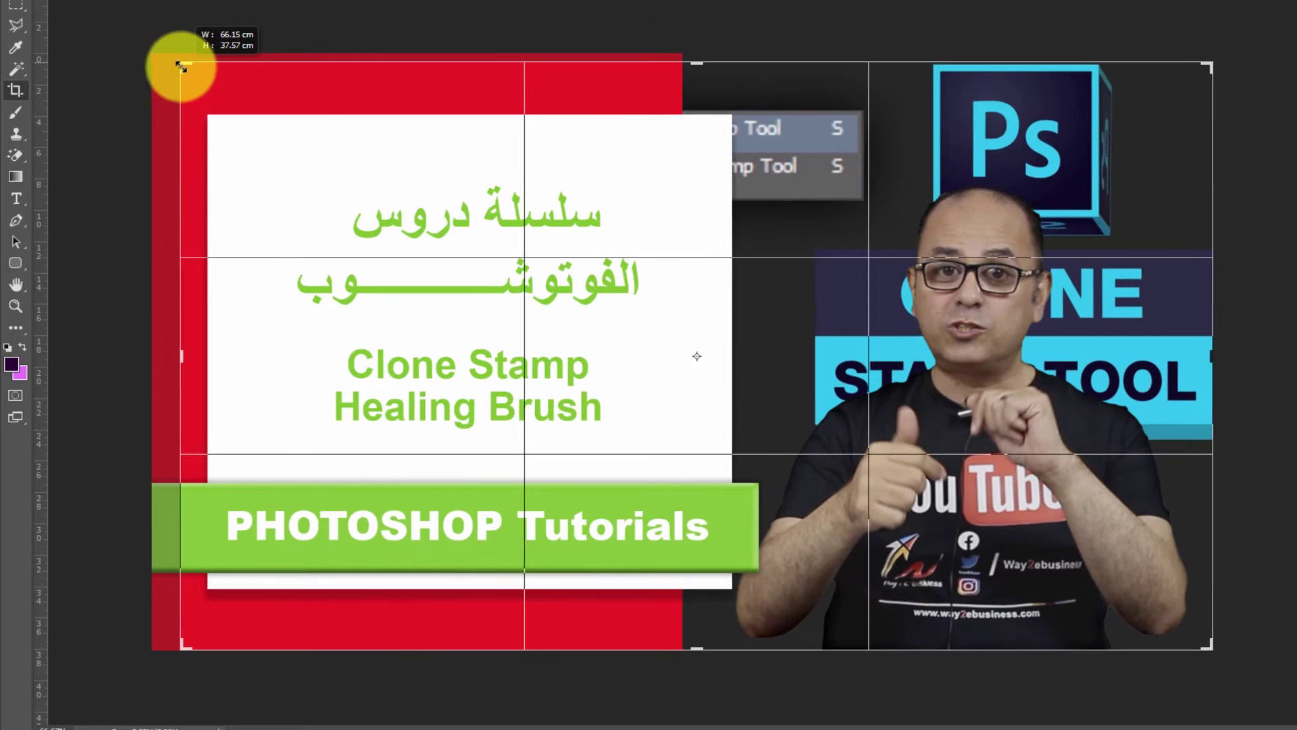
pyautogui.moveTo(174, 61); pyautogui.dragTo(184, 59)
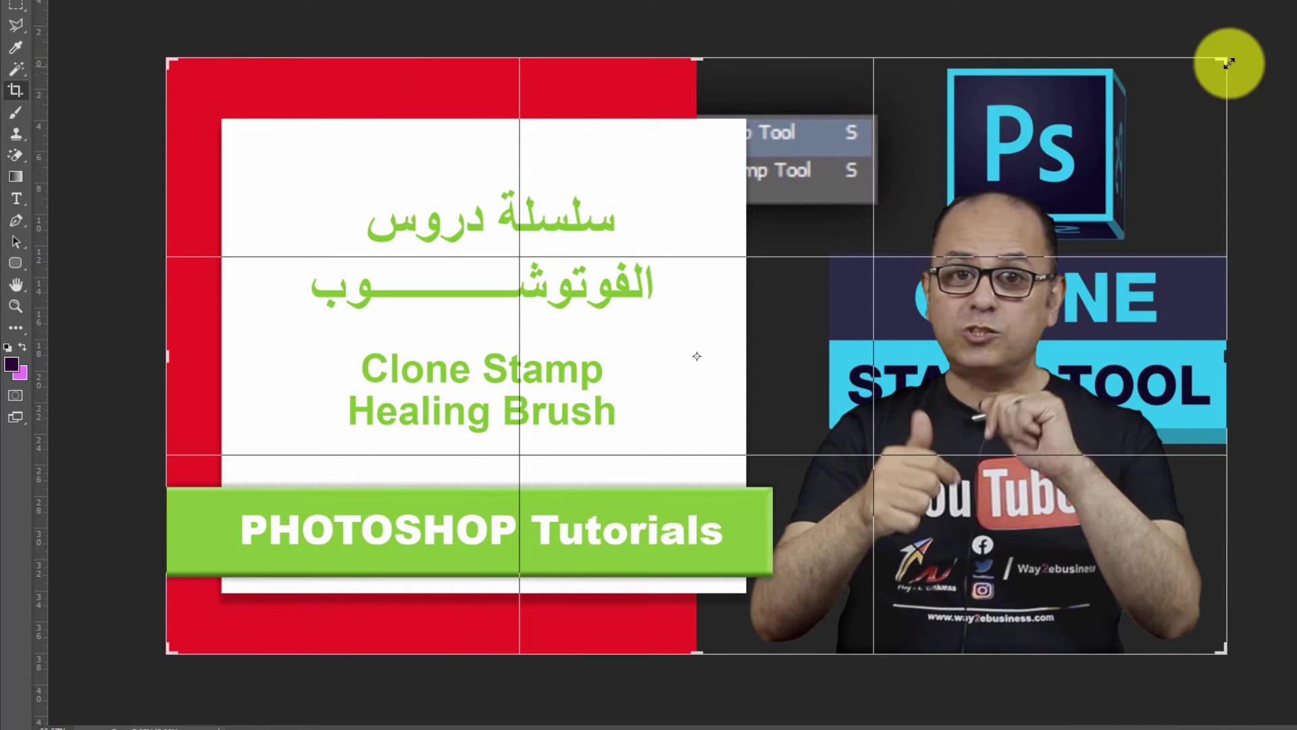
pyautogui.moveTo(1225, 60)
pyautogui.mouseDown()
pyautogui.moveTo(1238, 65)
pyautogui.moveTo(1222, 58)
pyautogui.mouseUp()
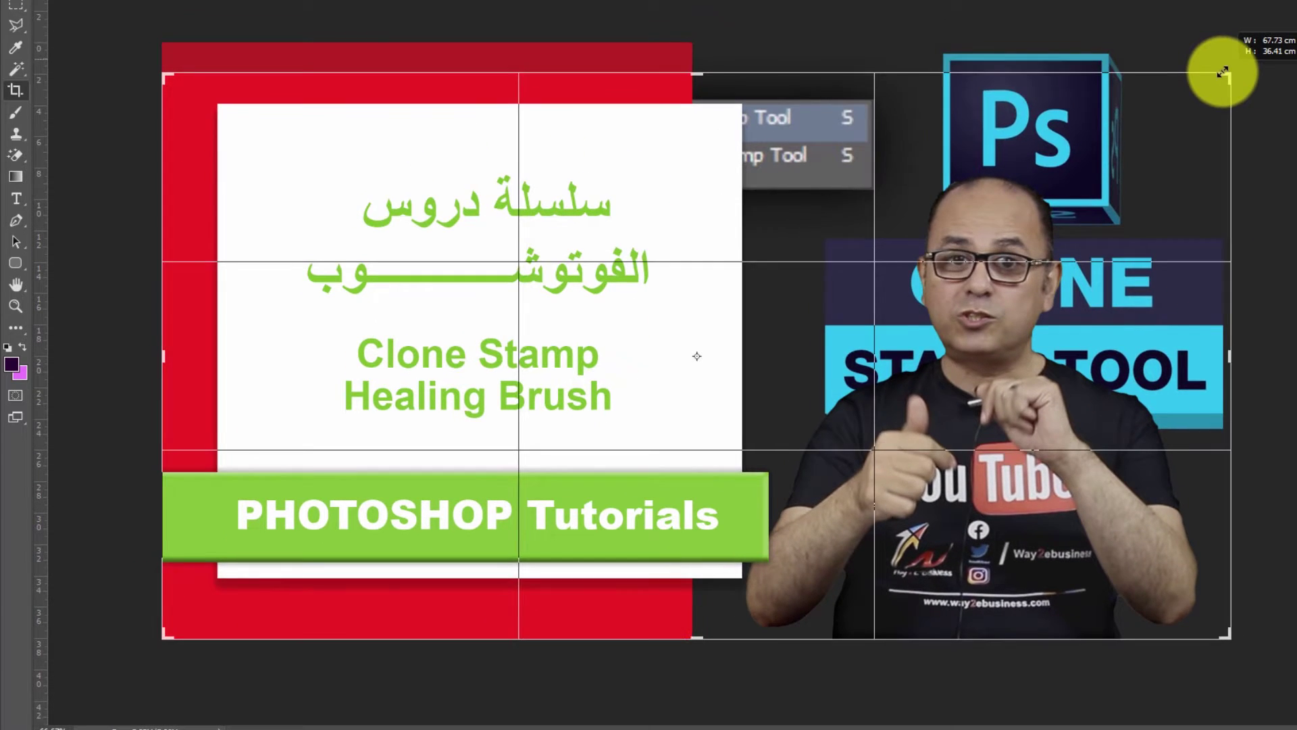
pyautogui.moveTo(1222, 61); pyautogui.dragTo(1223, 58)
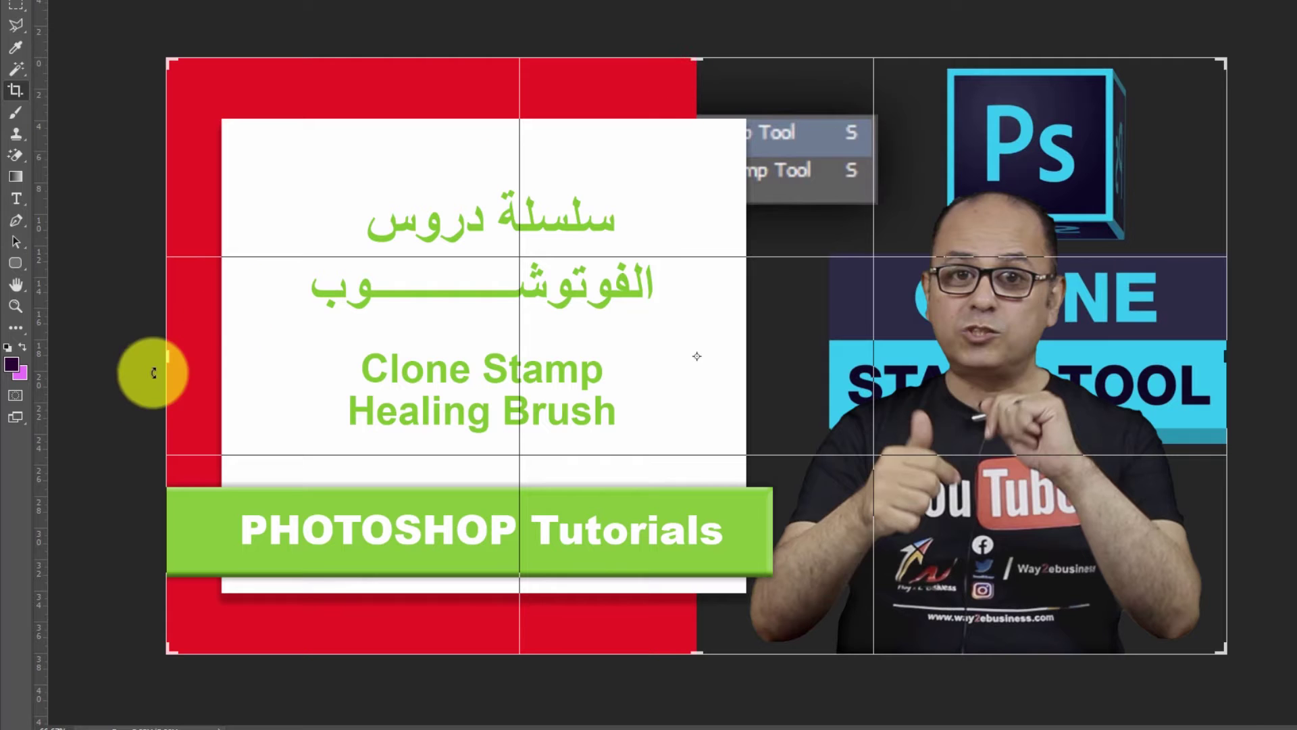
pyautogui.moveTo(176, 352); pyautogui.dragTo(254, 352)
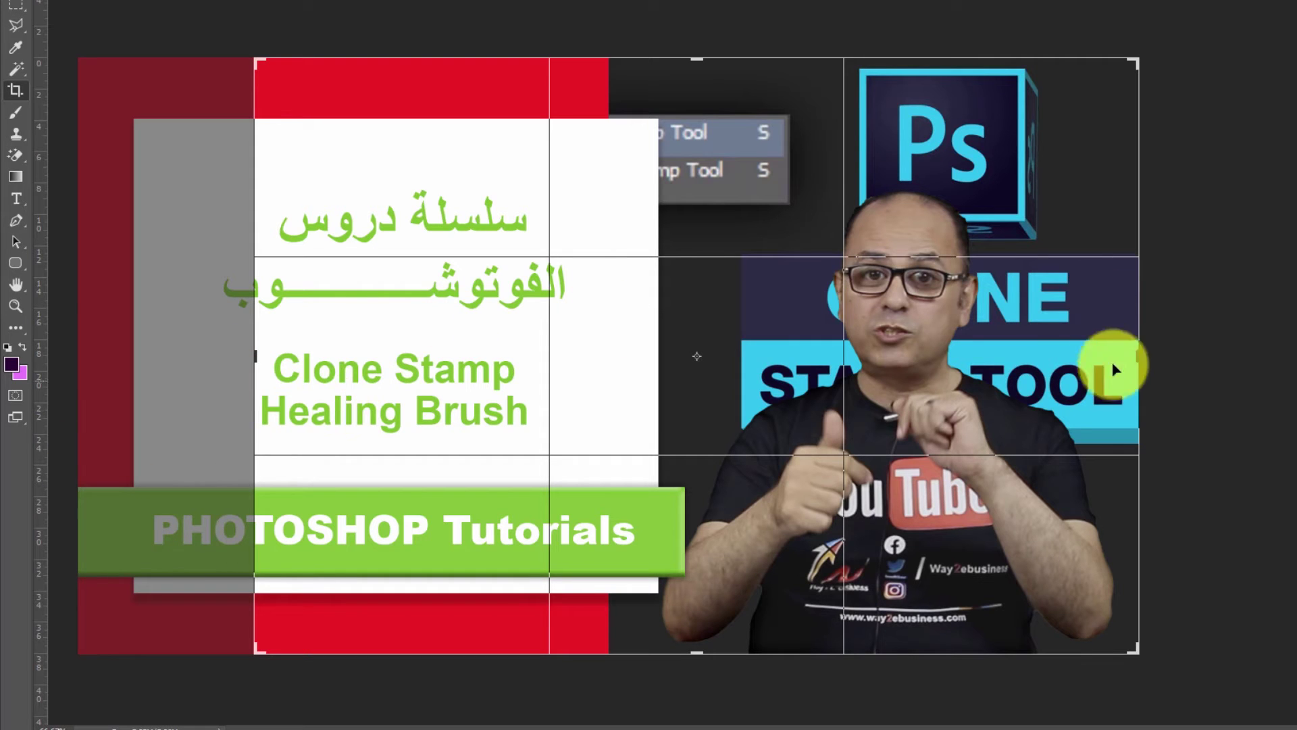
# - Narrow the crop further from the left and apply it
pyautogui.moveTo(259, 356); pyautogui.dragTo(473, 379)
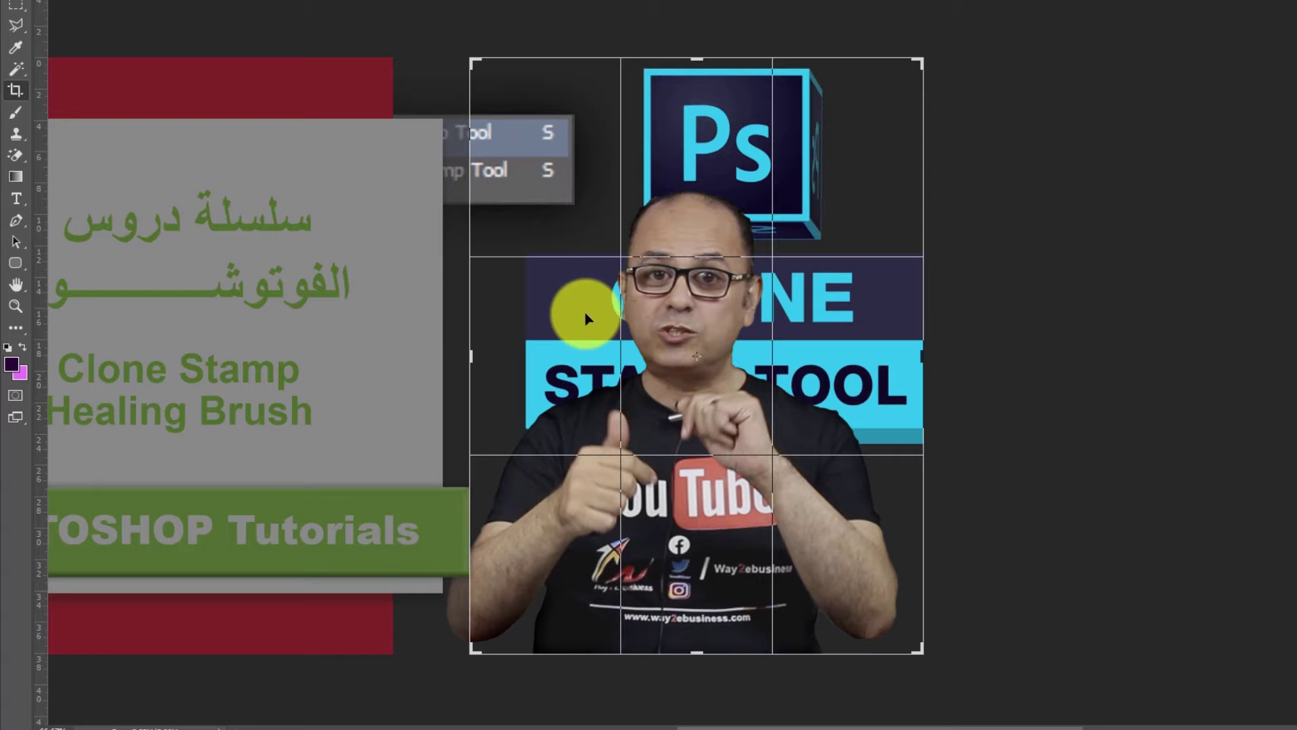
pyautogui.press('Return')
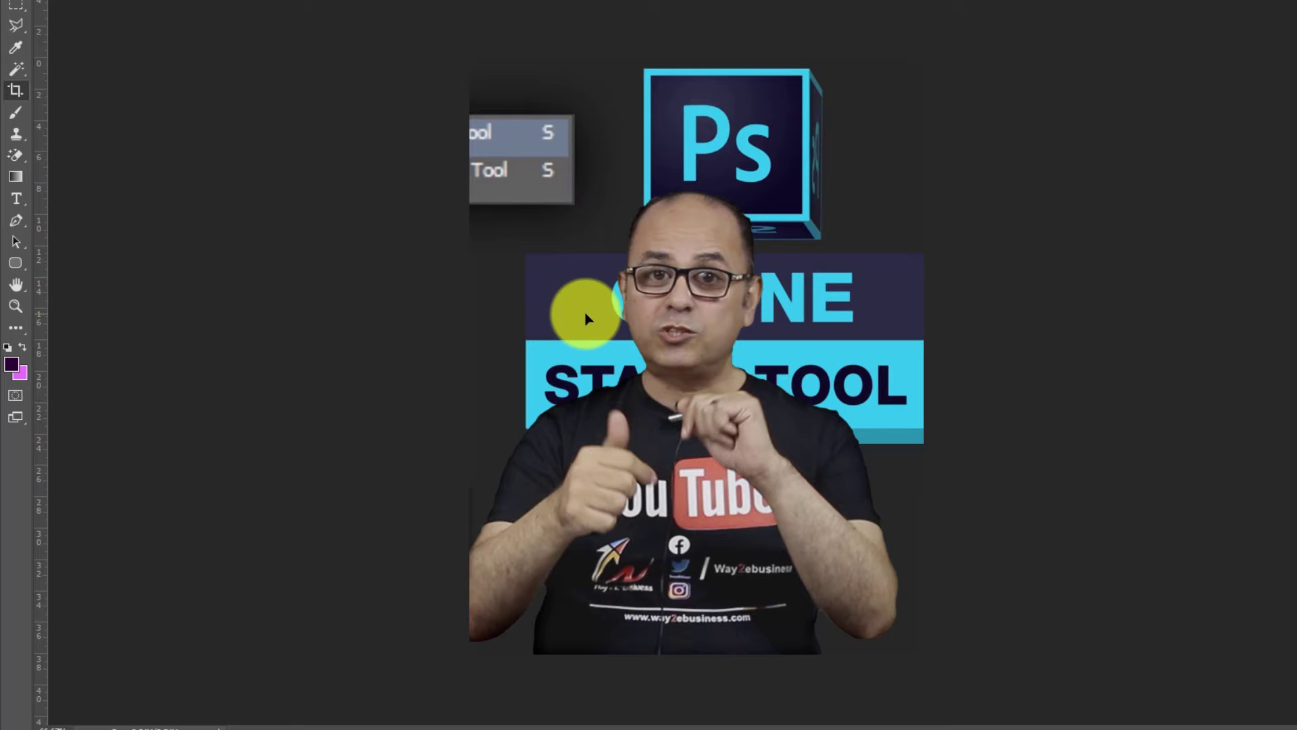
pyautogui.moveTo(469, 386); pyautogui.dragTo(499, 391)
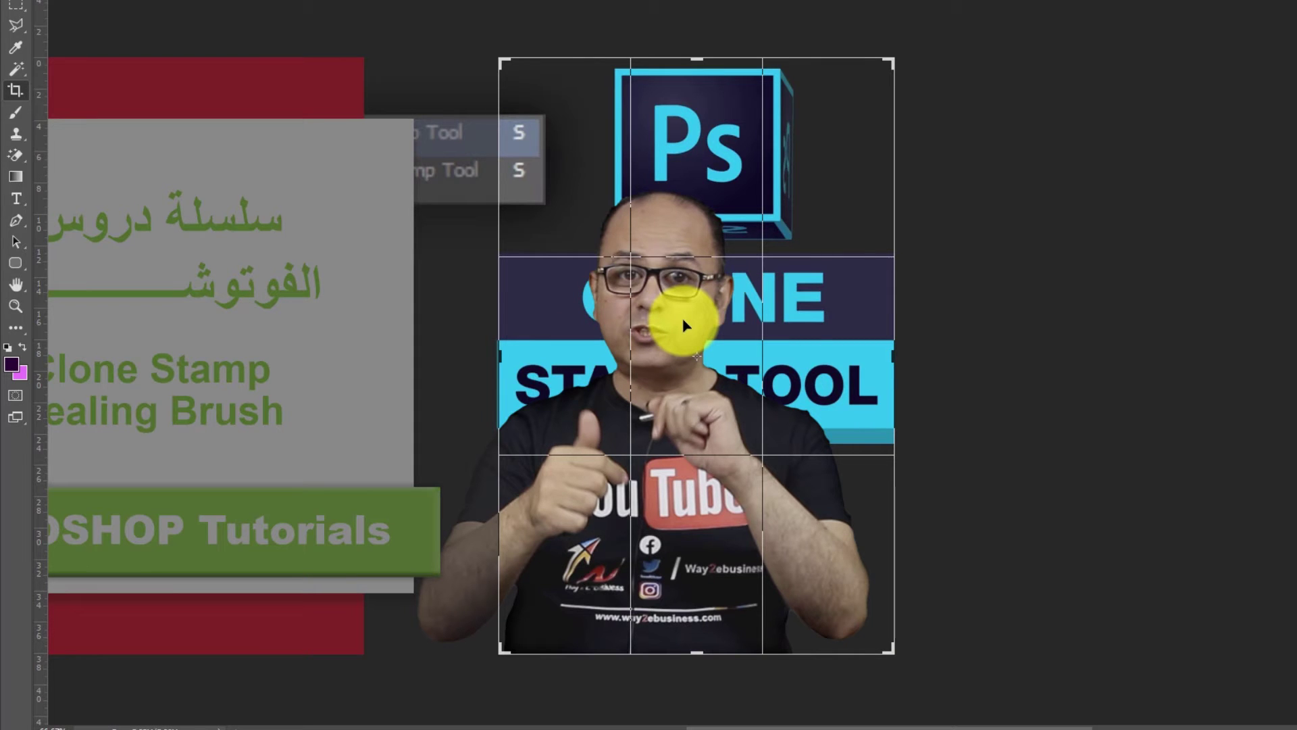
pyautogui.press('Return')
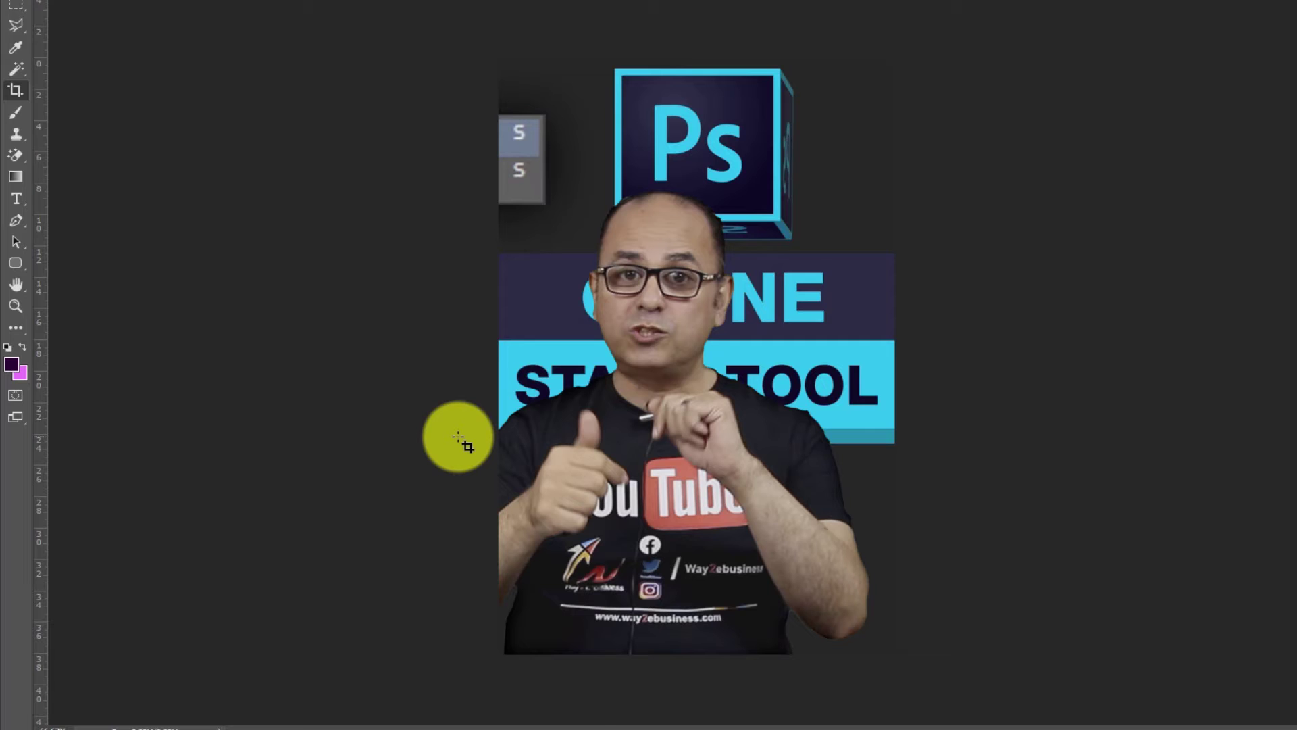
# - Undo the applied crop and re-narrow the frame to the presenter and Clone Stamp title
pyautogui.hotkey('ctrl', 'z')
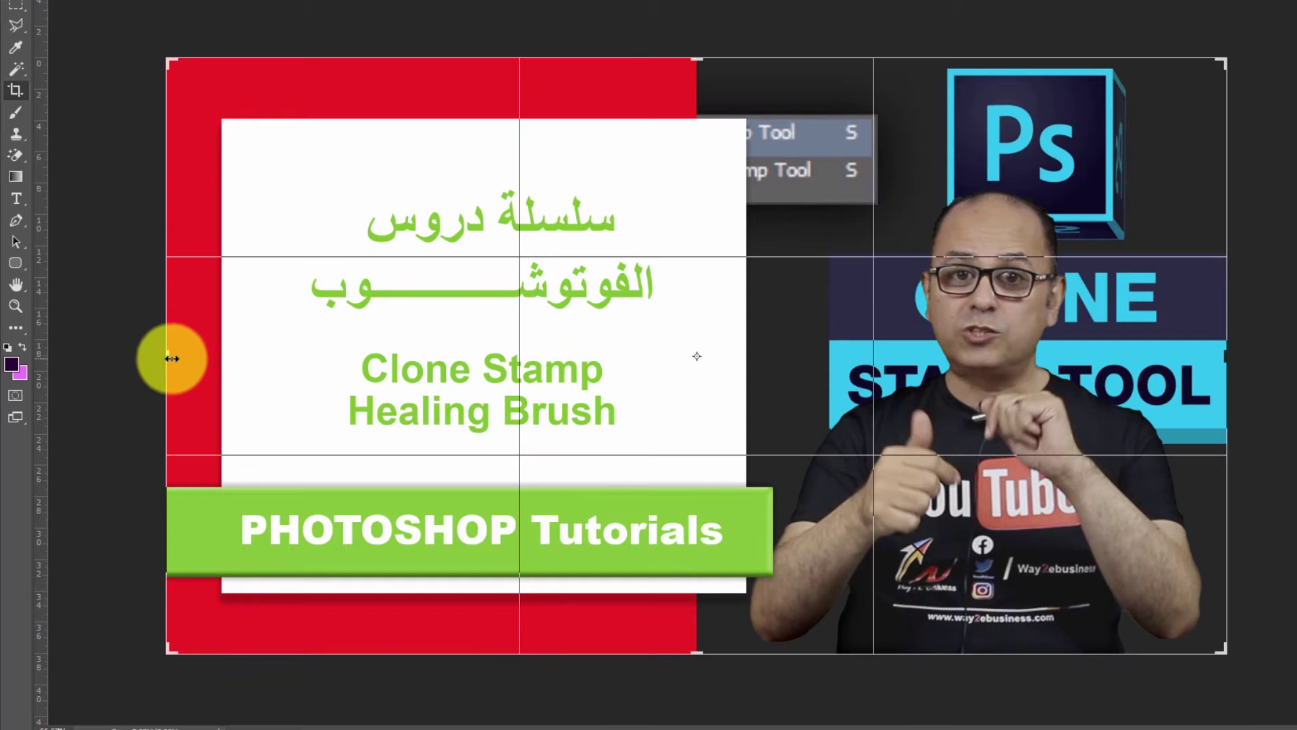
pyautogui.moveTo(169, 356); pyautogui.dragTo(467, 386)
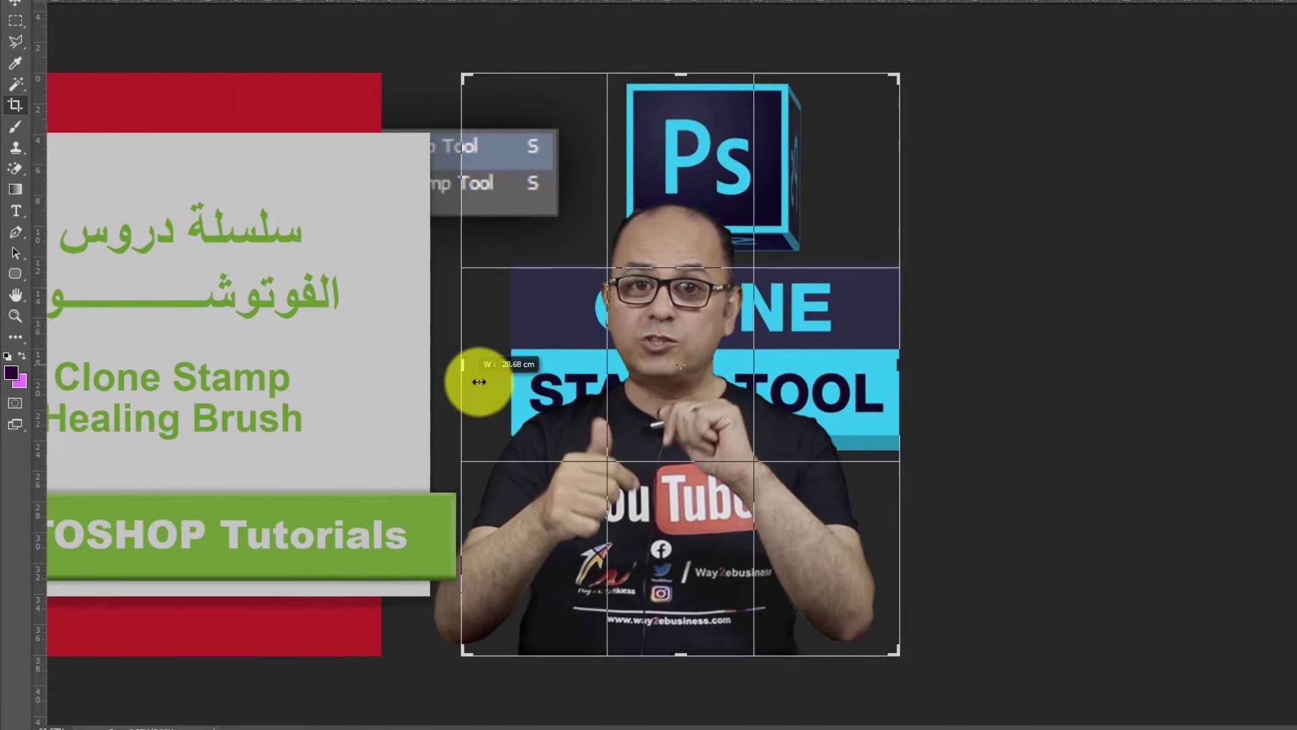
pyautogui.moveTo(466, 386); pyautogui.dragTo(454, 387)
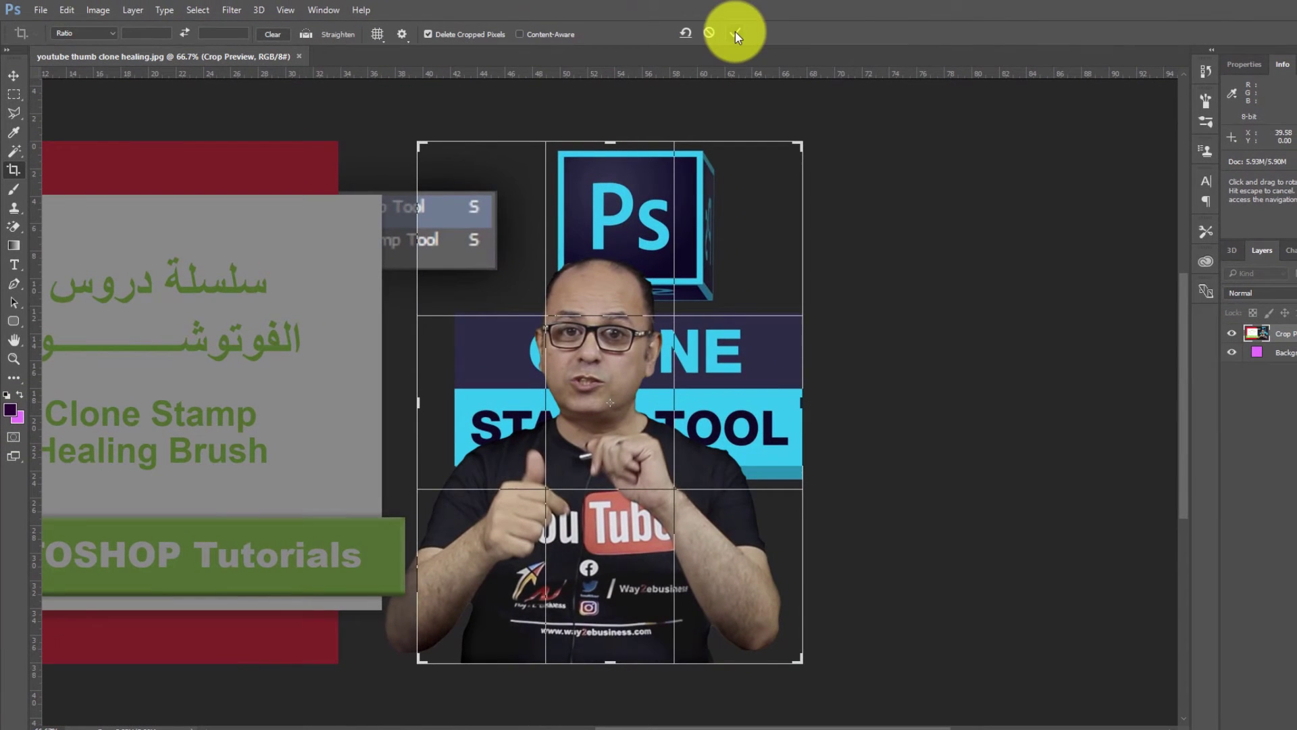
# - Commit the crop, undo it to restore the full thumbnail, and reselect the Crop Tool
pyautogui.click(735, 33)
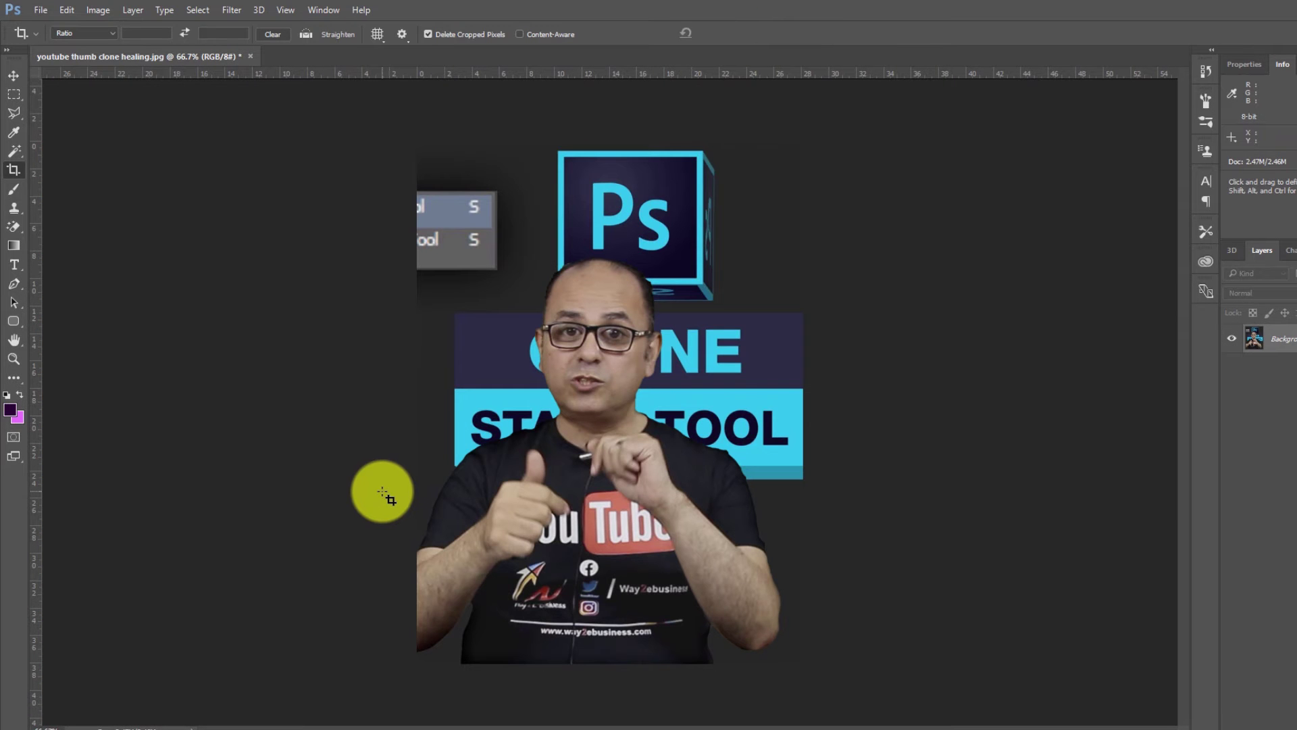
pyautogui.click(364, 500)
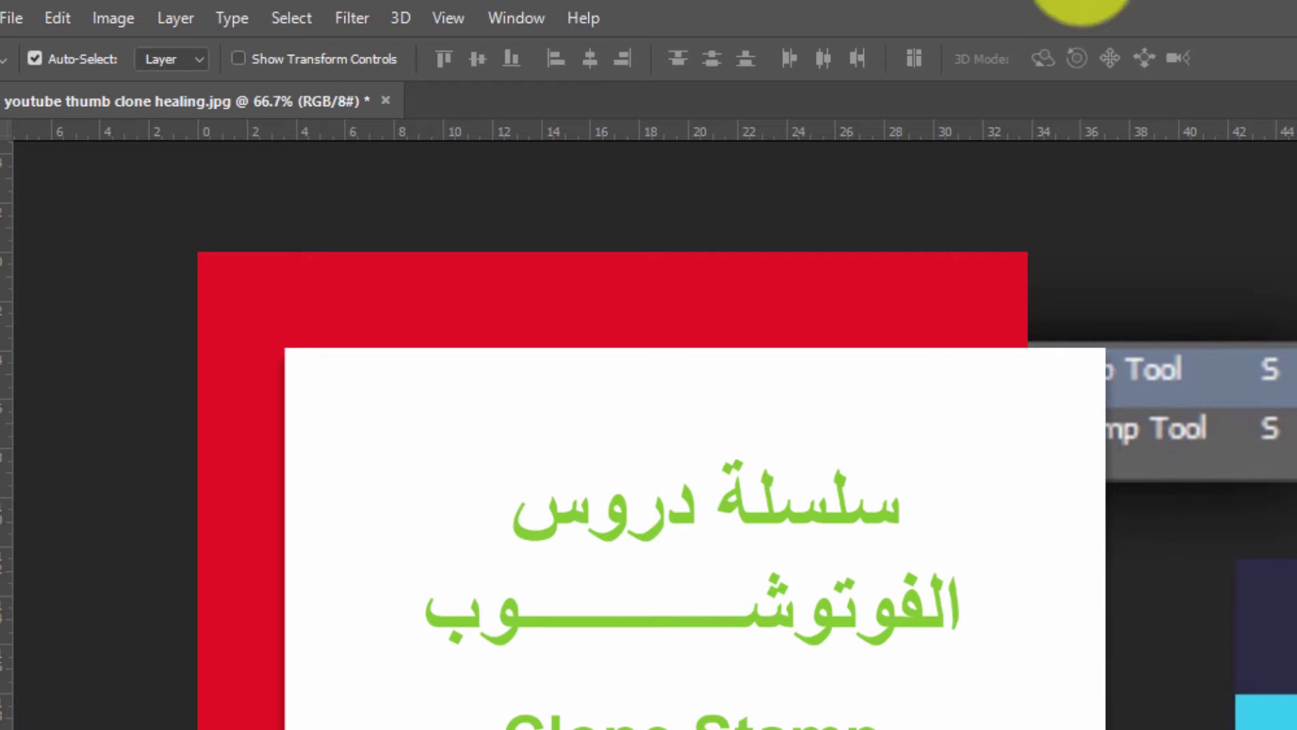
pyautogui.press('c')
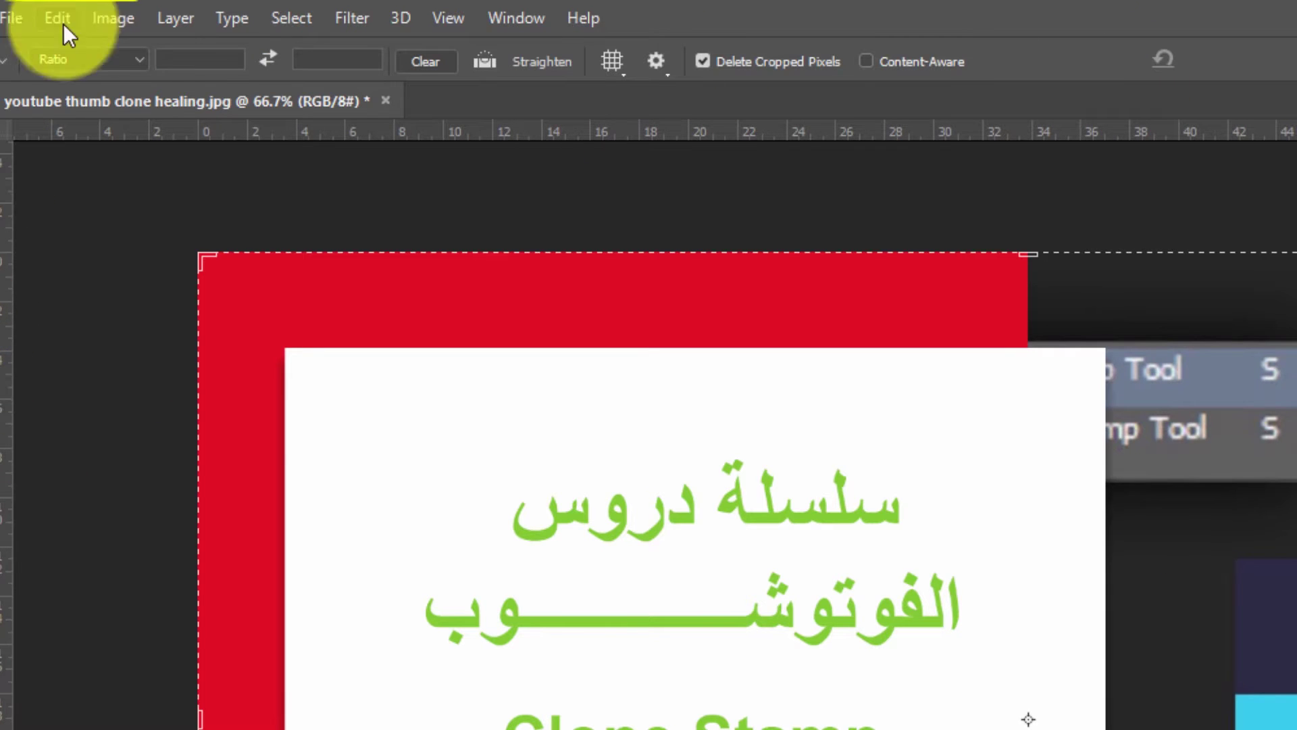
# - Lock the crop to the 4 : 5 (8 : 10) ratio and shift the image inside the frame
pyautogui.click(139, 61)
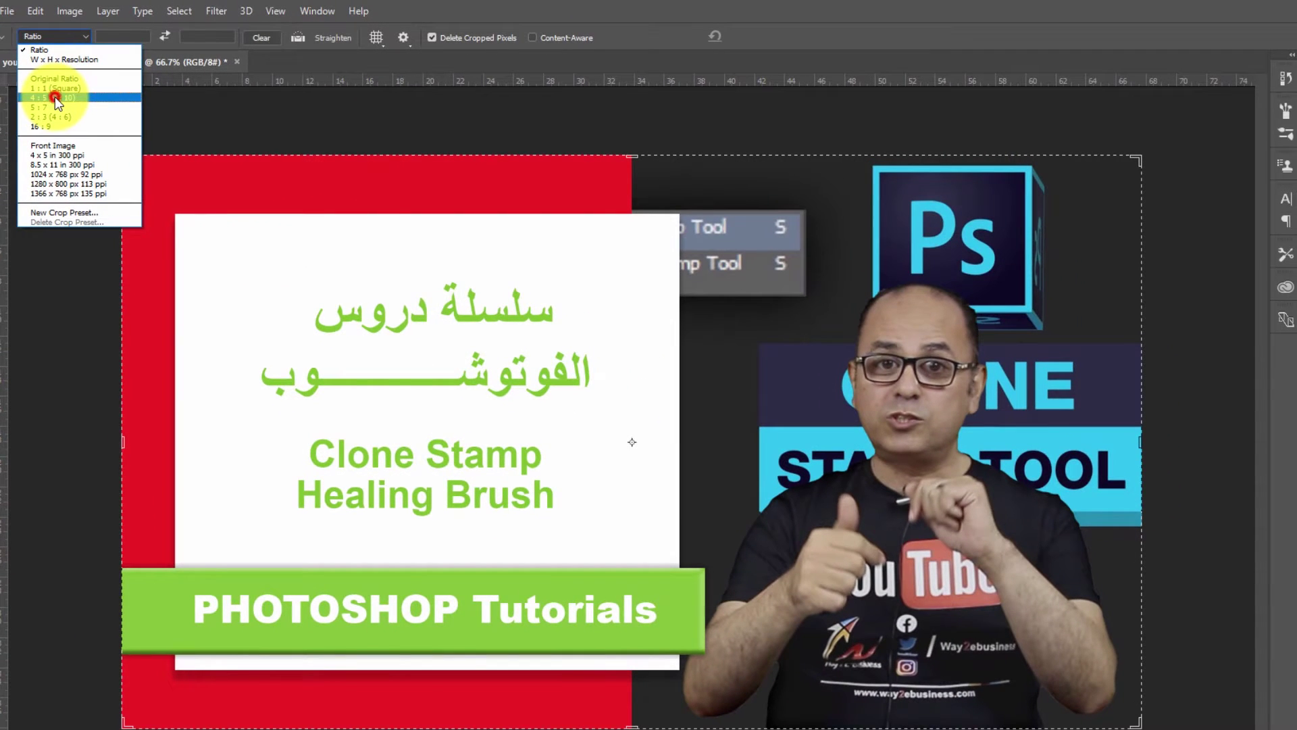
pyautogui.click(55, 98)
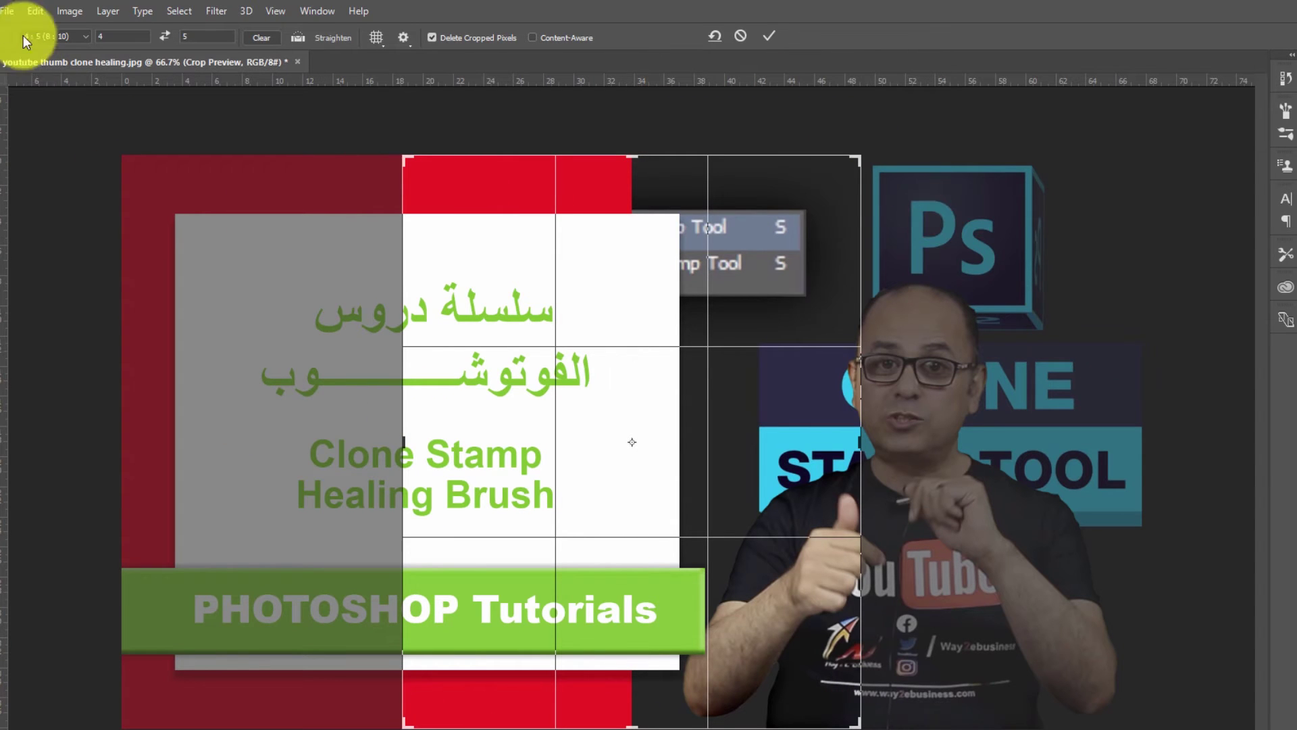
pyautogui.moveTo(622, 373)
pyautogui.mouseDown()
pyautogui.moveTo(403, 371)
pyautogui.moveTo(524, 353)
pyautogui.moveTo(541, 384)
pyautogui.mouseUp()
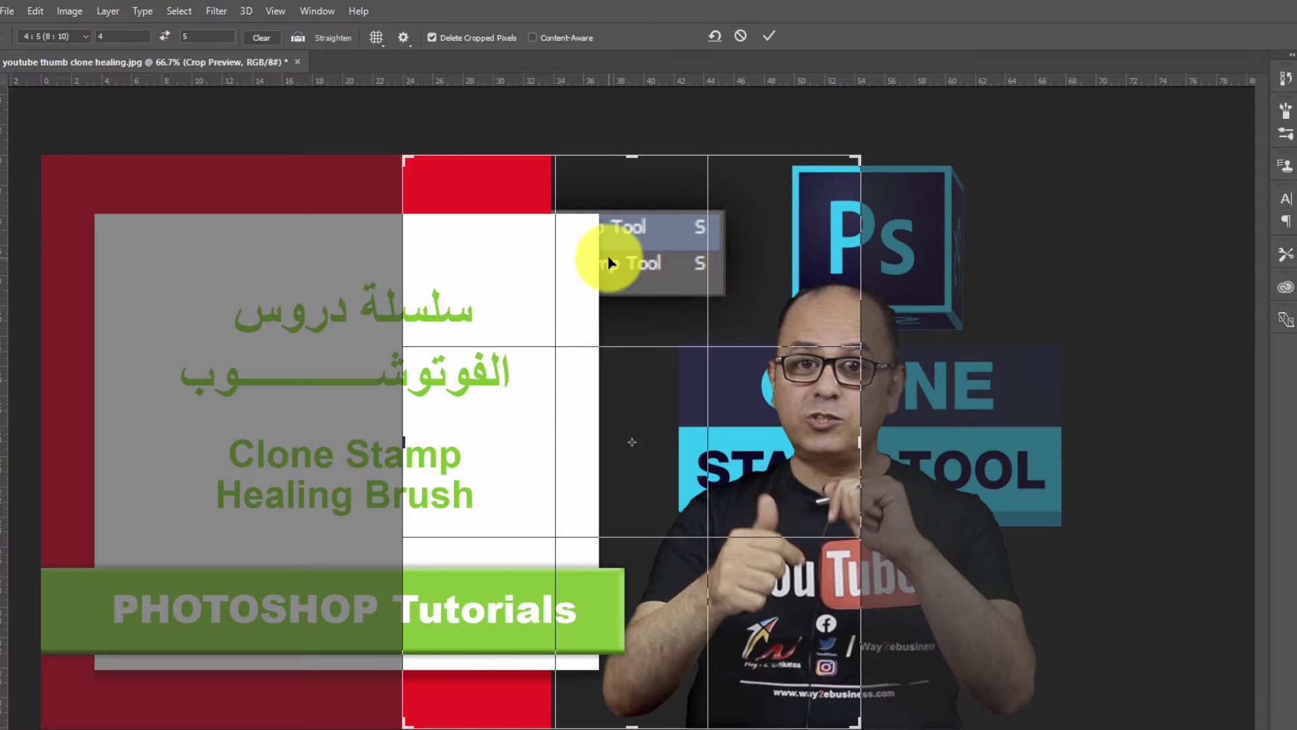
pyautogui.click(54, 37)
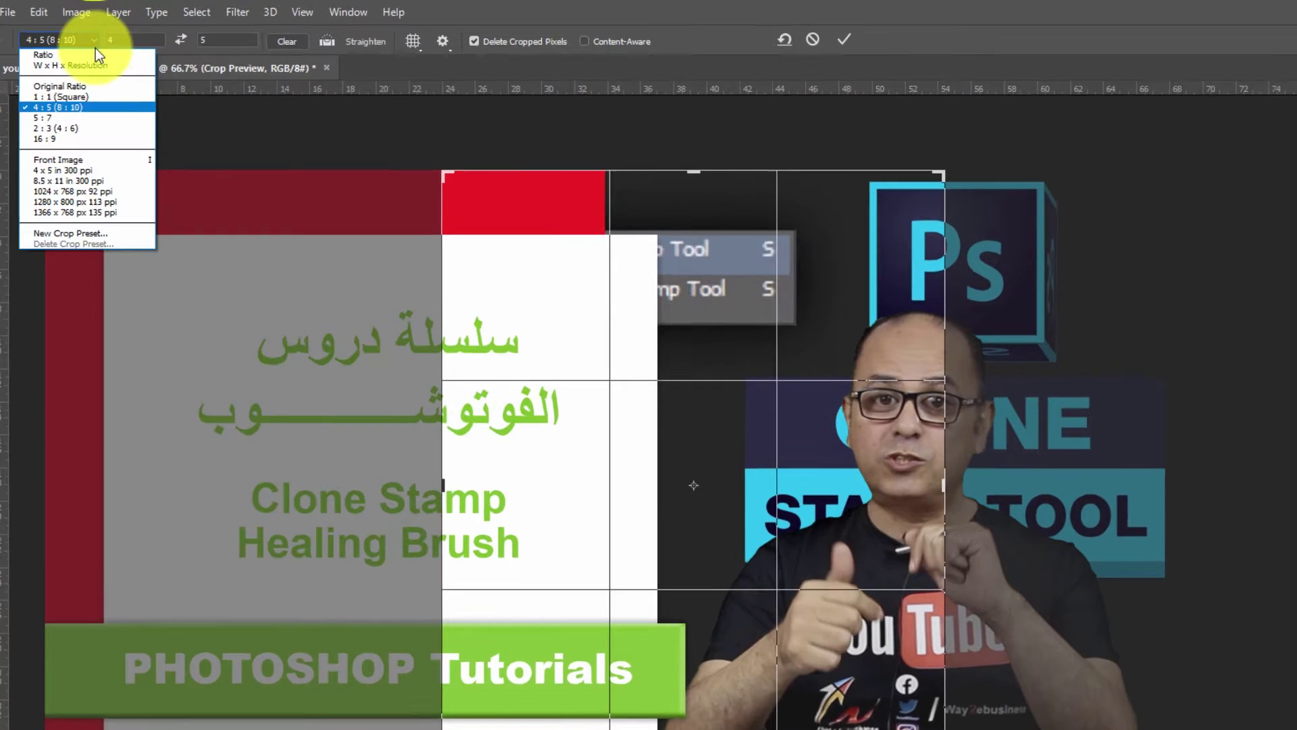
# - Replace the 4:5 preset with a custom crop ratio of width 10 and height 8
pyautogui.click(304, 88)
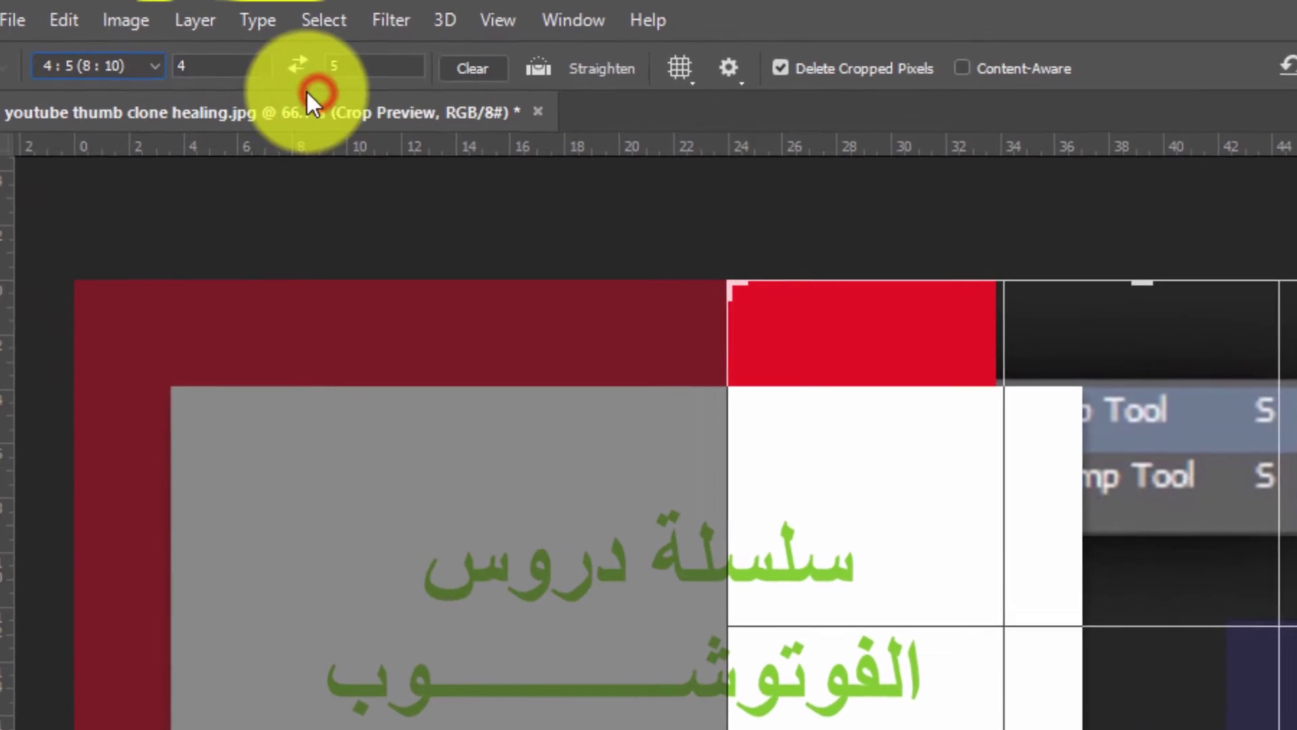
pyautogui.click(170, 55)
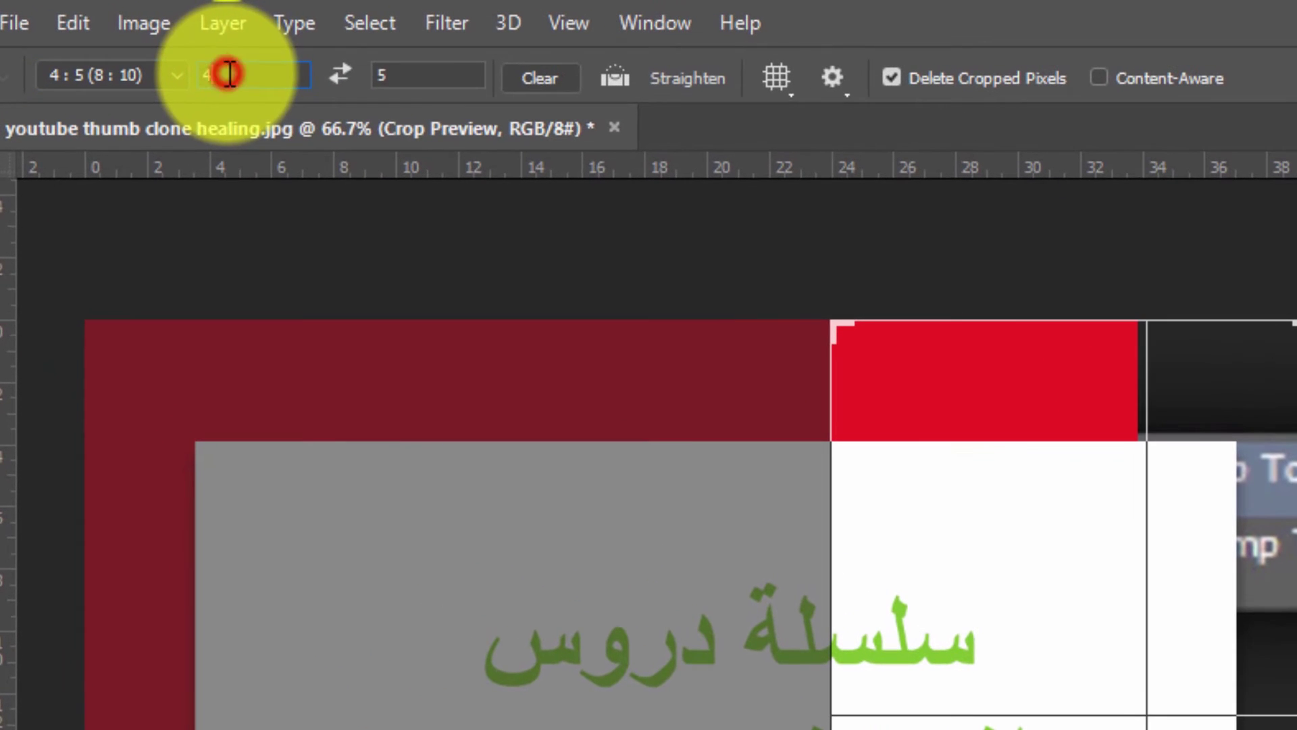
pyautogui.click(433, 78)
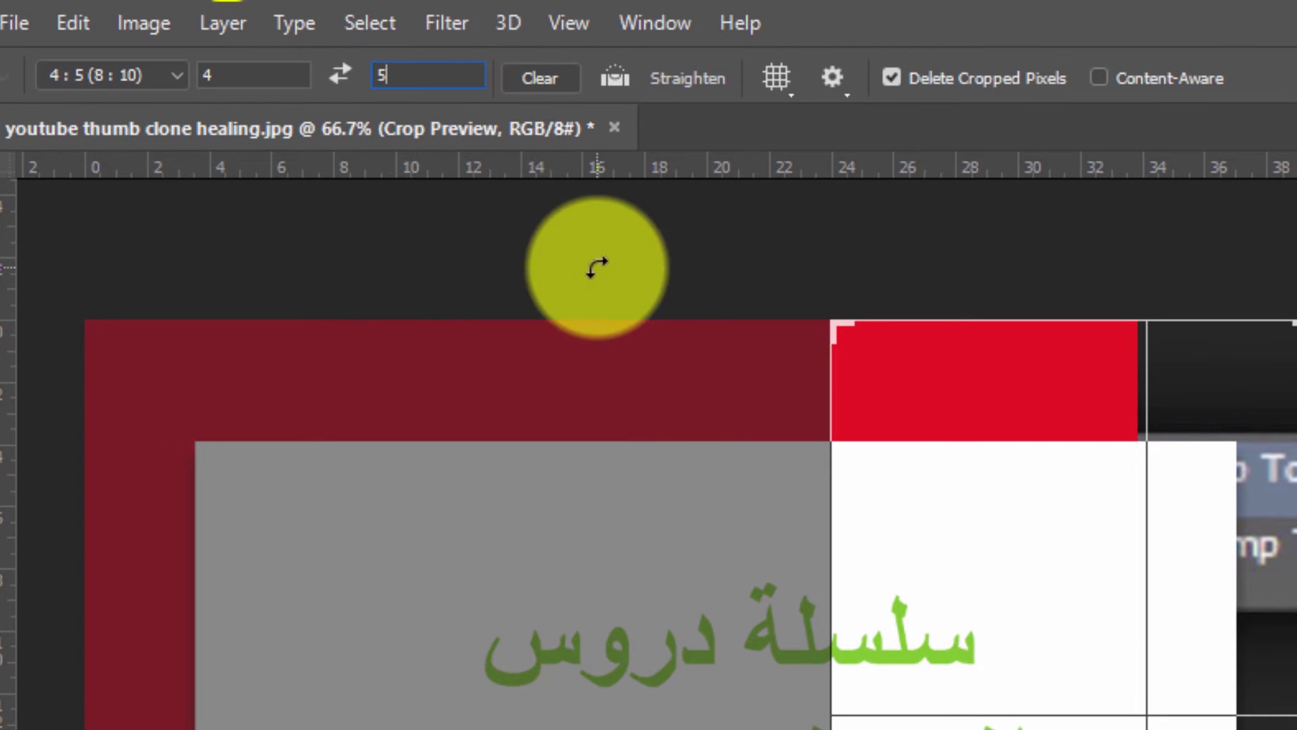
pyautogui.press('Return')
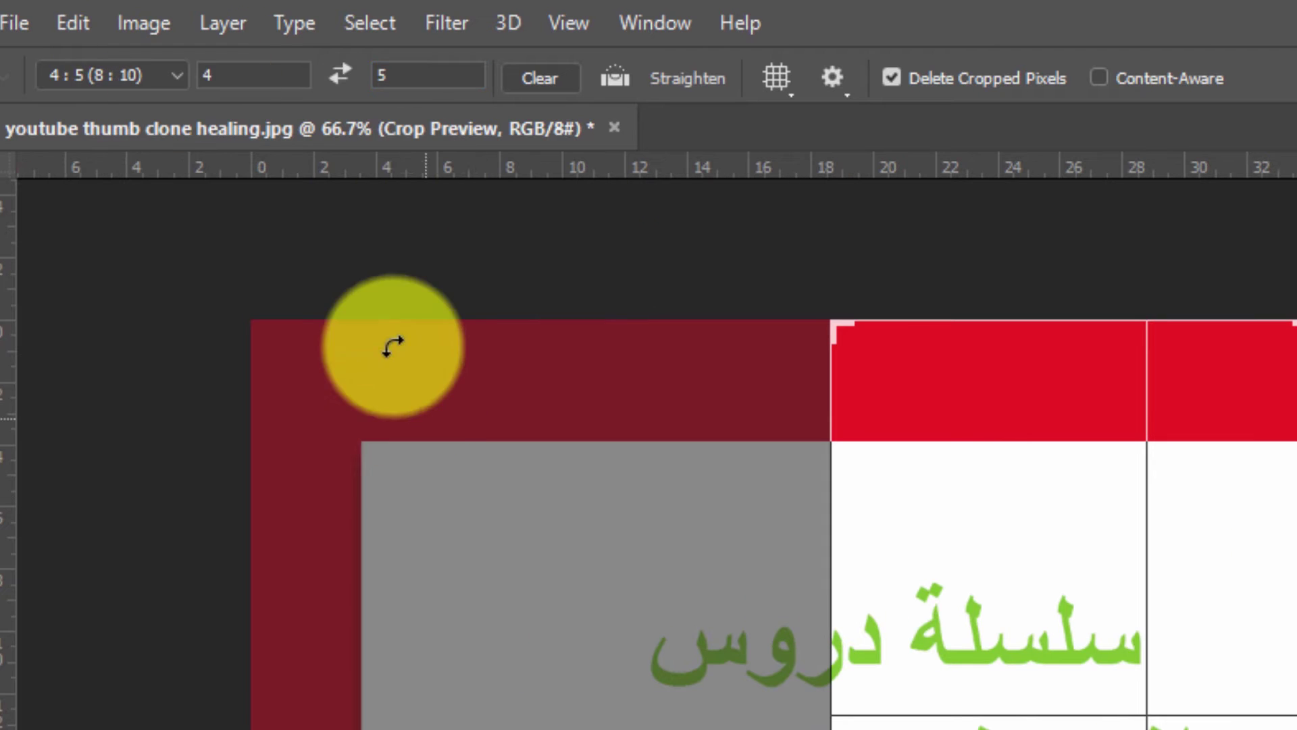
pyautogui.click(231, 76)
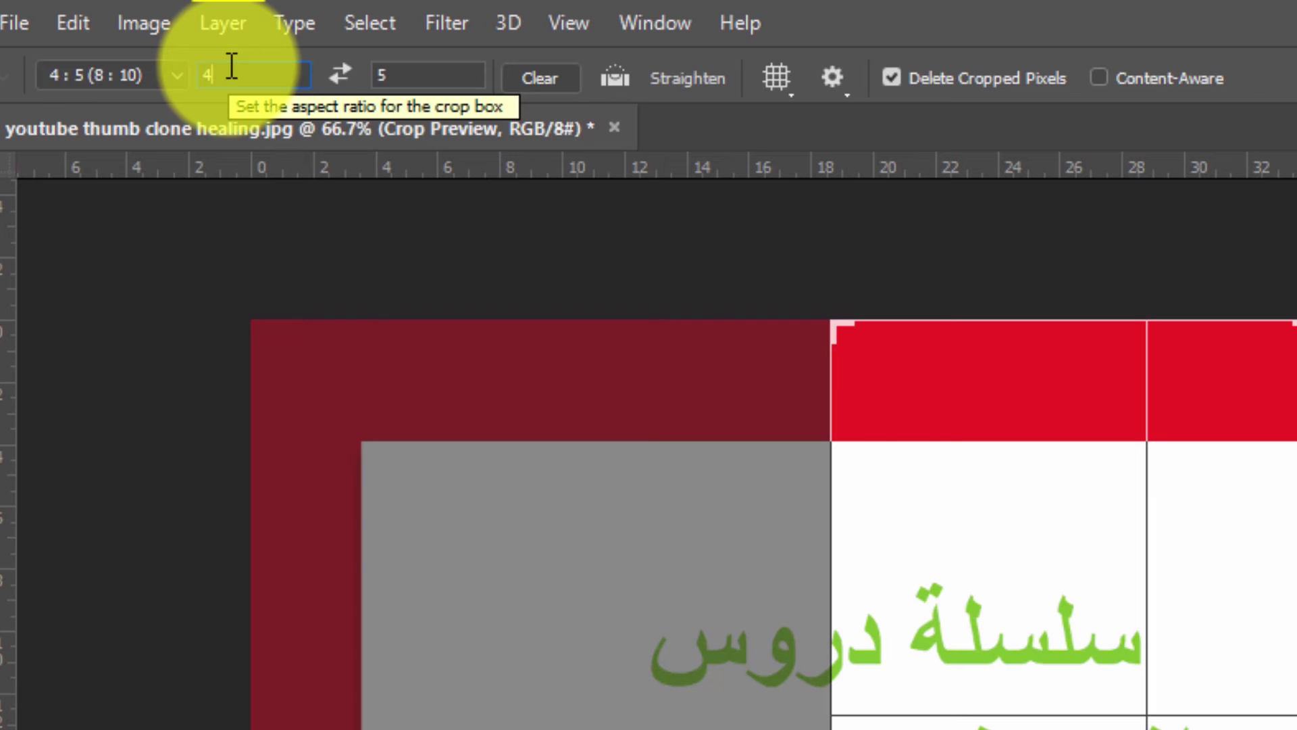
pyautogui.doubleClick(231, 74)
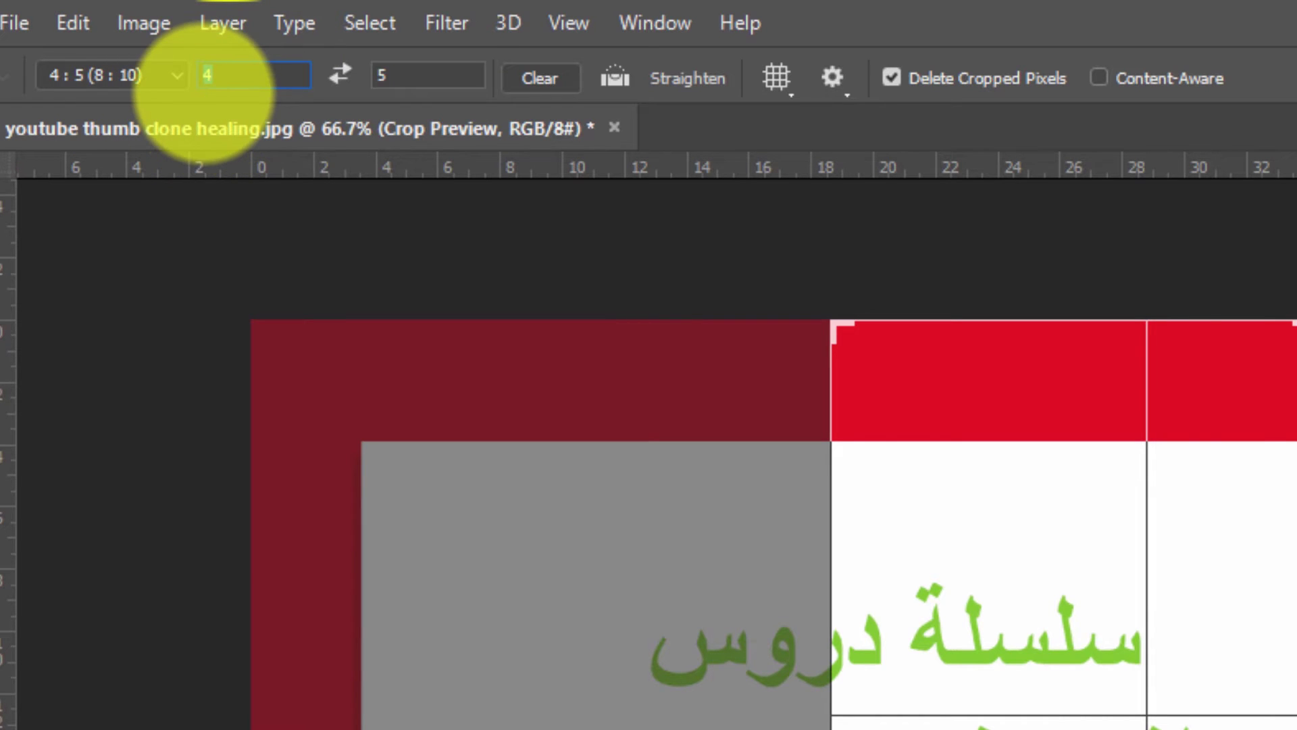
pyautogui.write('10')
pyautogui.doubleClick(425, 74)
pyautogui.write('8')
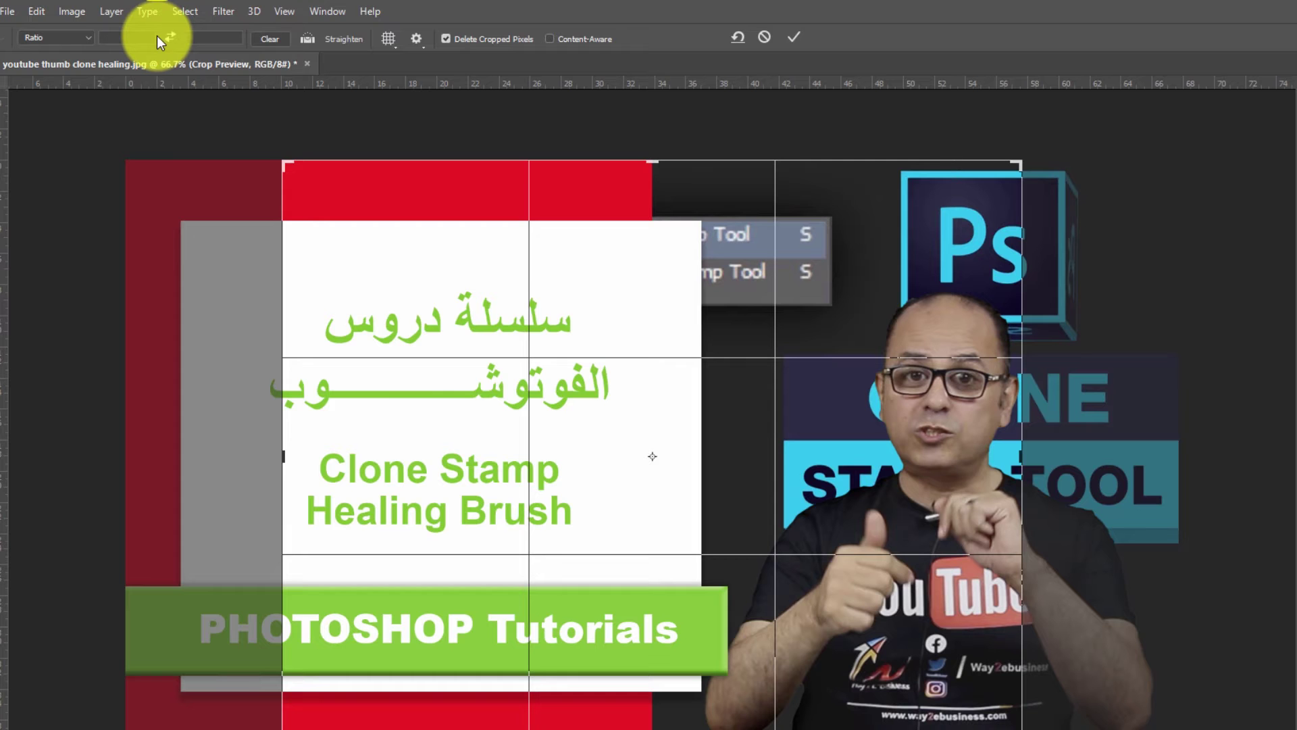
# - Widen the crop box to the thumbnail's full width and turn on Straighten mode
pyautogui.moveTo(1022, 440); pyautogui.dragTo(1172, 440)
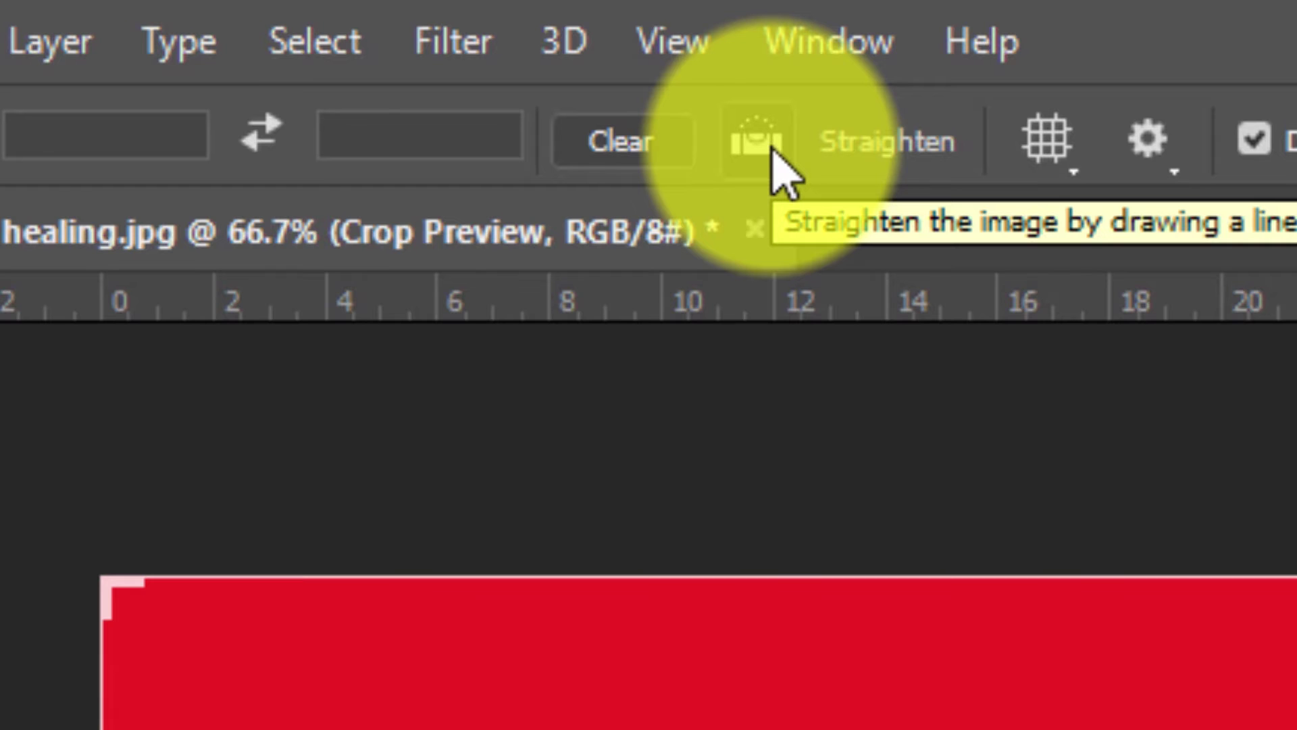
pyautogui.click(760, 141)
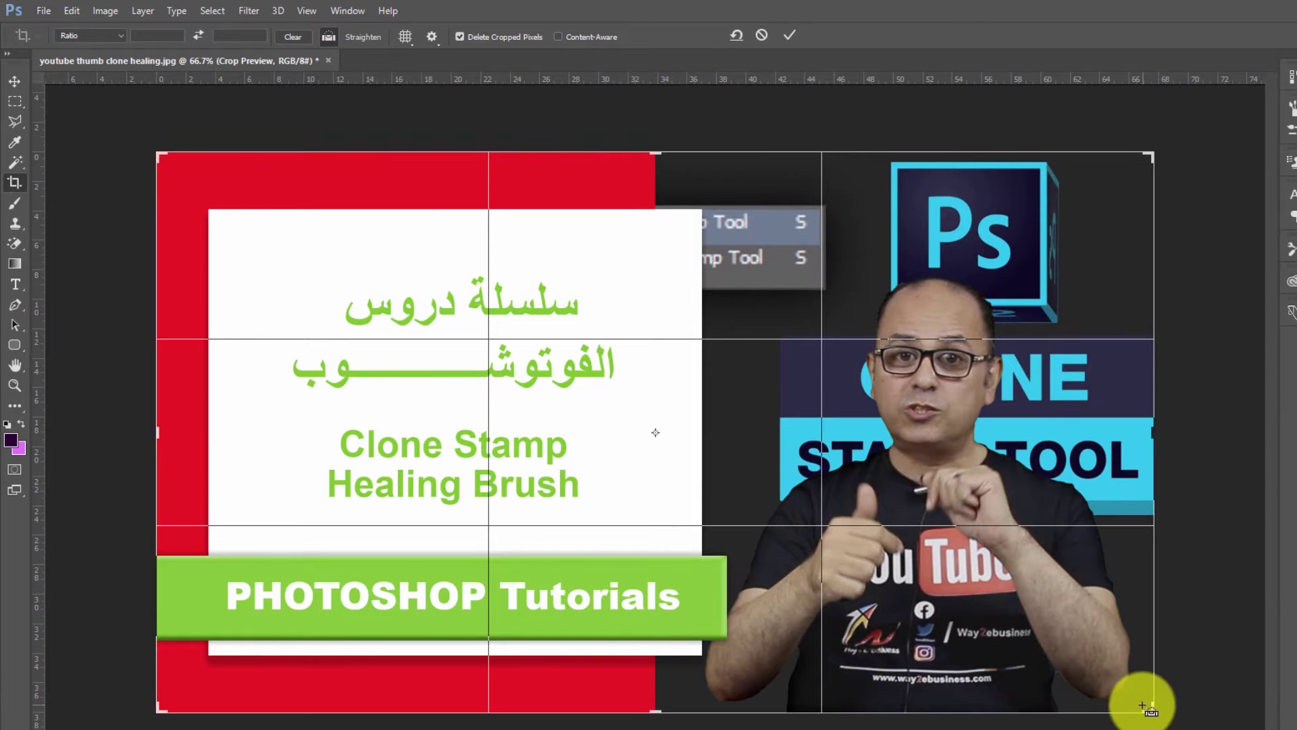
# - Draw a straighten line to tilt the image, enlarge the crop corners, then discard the trial crop
pyautogui.moveTo(142, 141); pyautogui.dragTo(1159, 716)
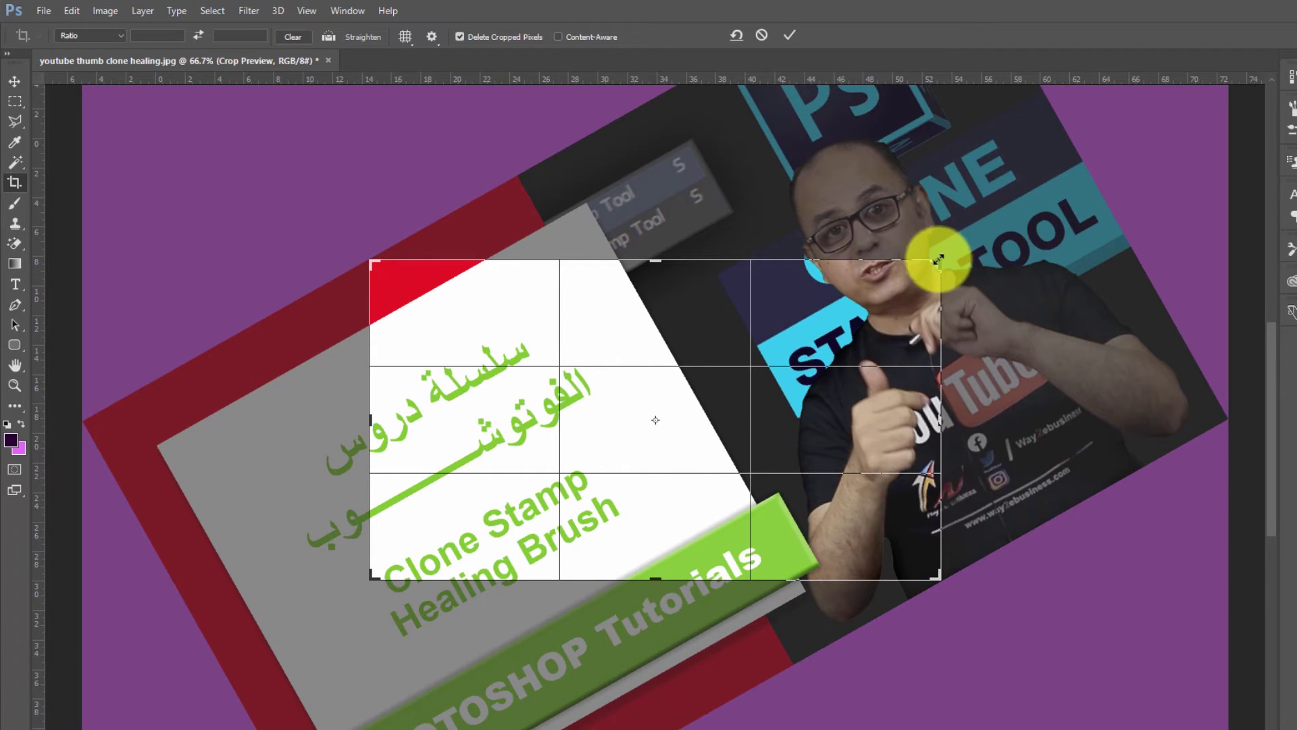
pyautogui.moveTo(939, 259); pyautogui.dragTo(997, 201)
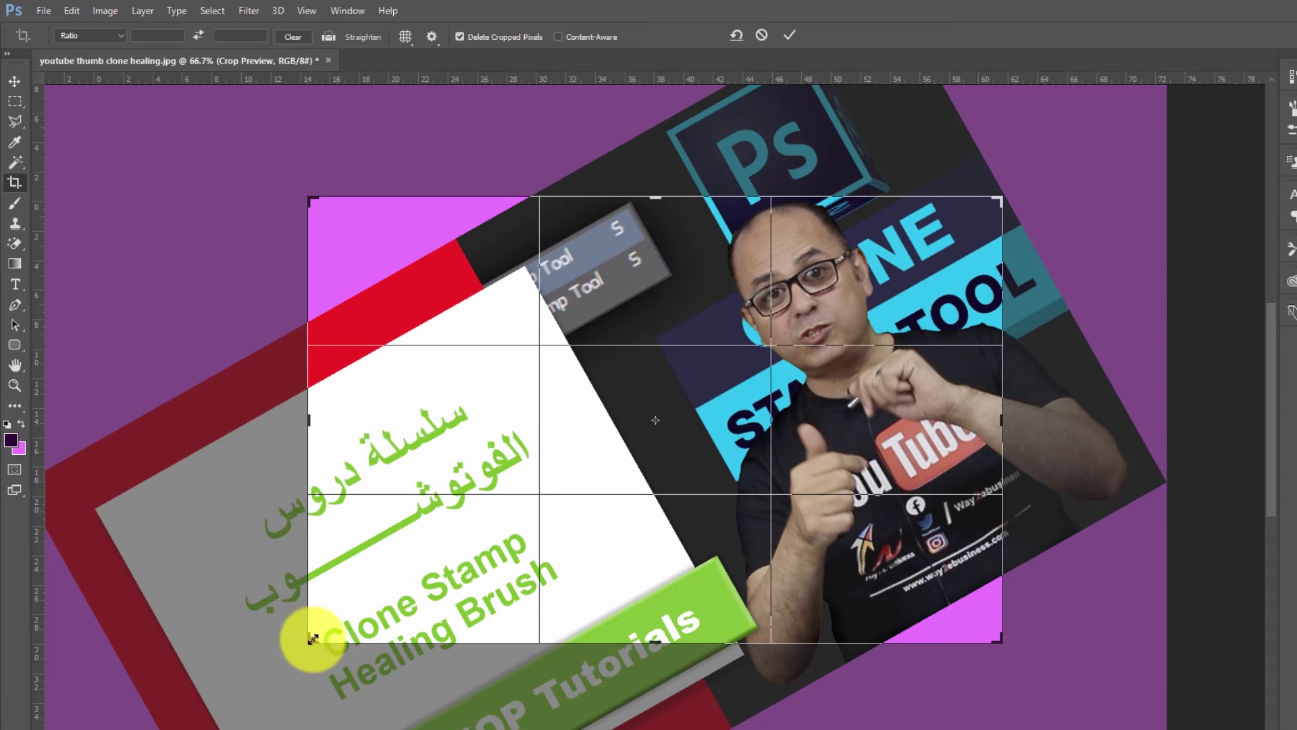
pyautogui.moveTo(313, 638); pyautogui.dragTo(251, 708)
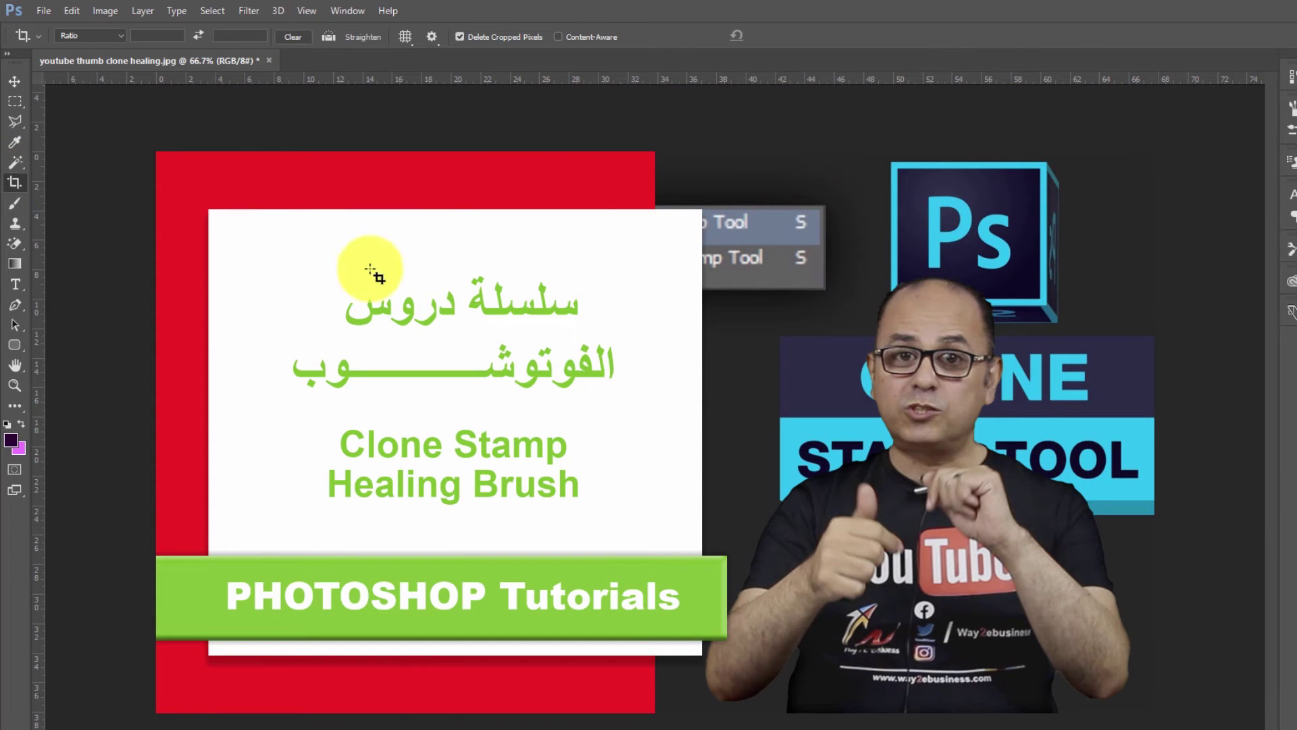
# - Start a new crop over the whole thumbnail and reactivate Straighten mode
pyautogui.click(562, 267)
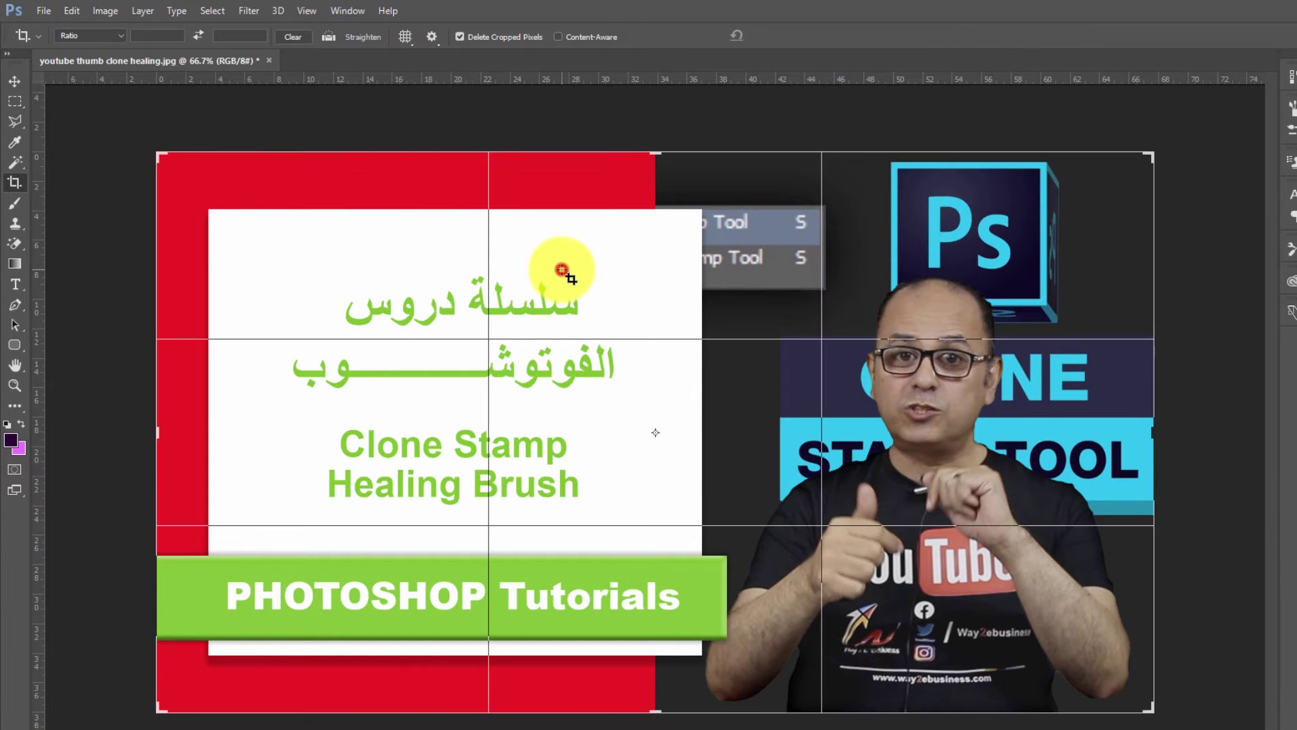
pyautogui.click(325, 37)
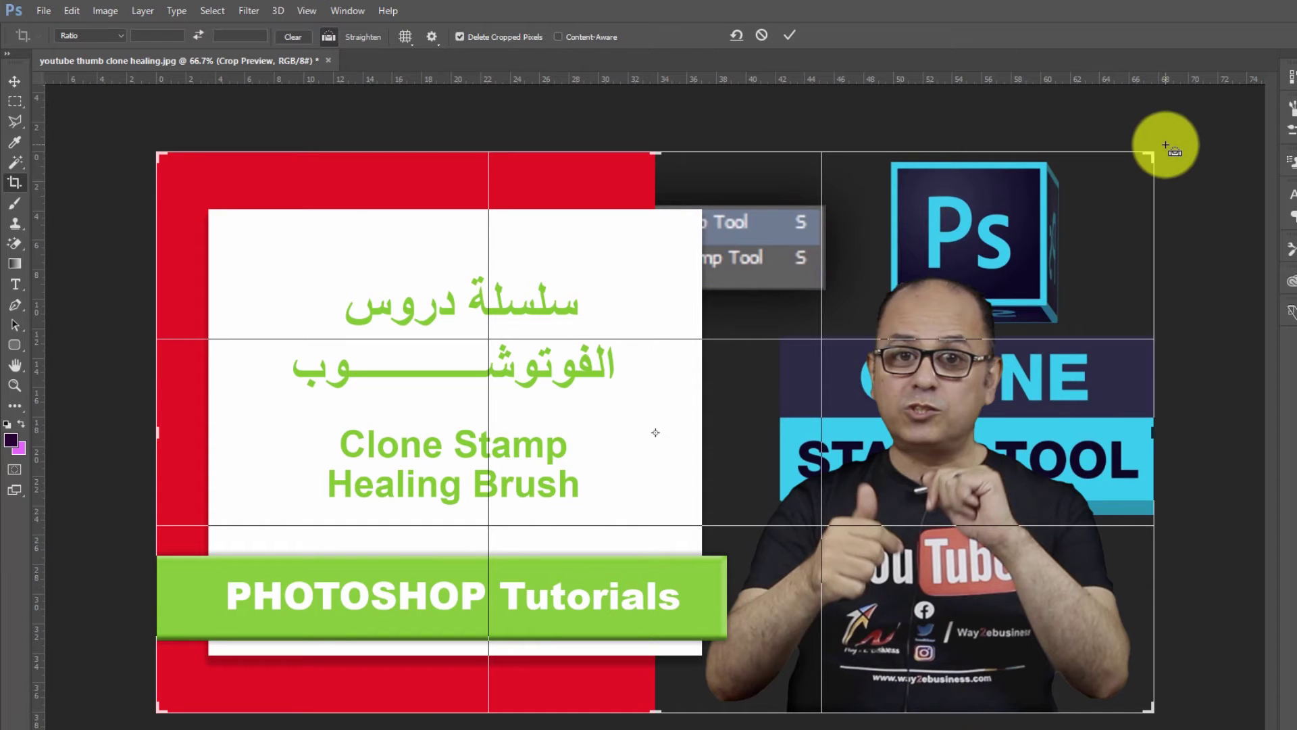
pyautogui.moveTo(1166, 145)
pyautogui.mouseDown()
pyautogui.moveTo(140, 722)
pyautogui.moveTo(130, 617)
pyautogui.moveTo(90, 572)
pyautogui.mouseUp()
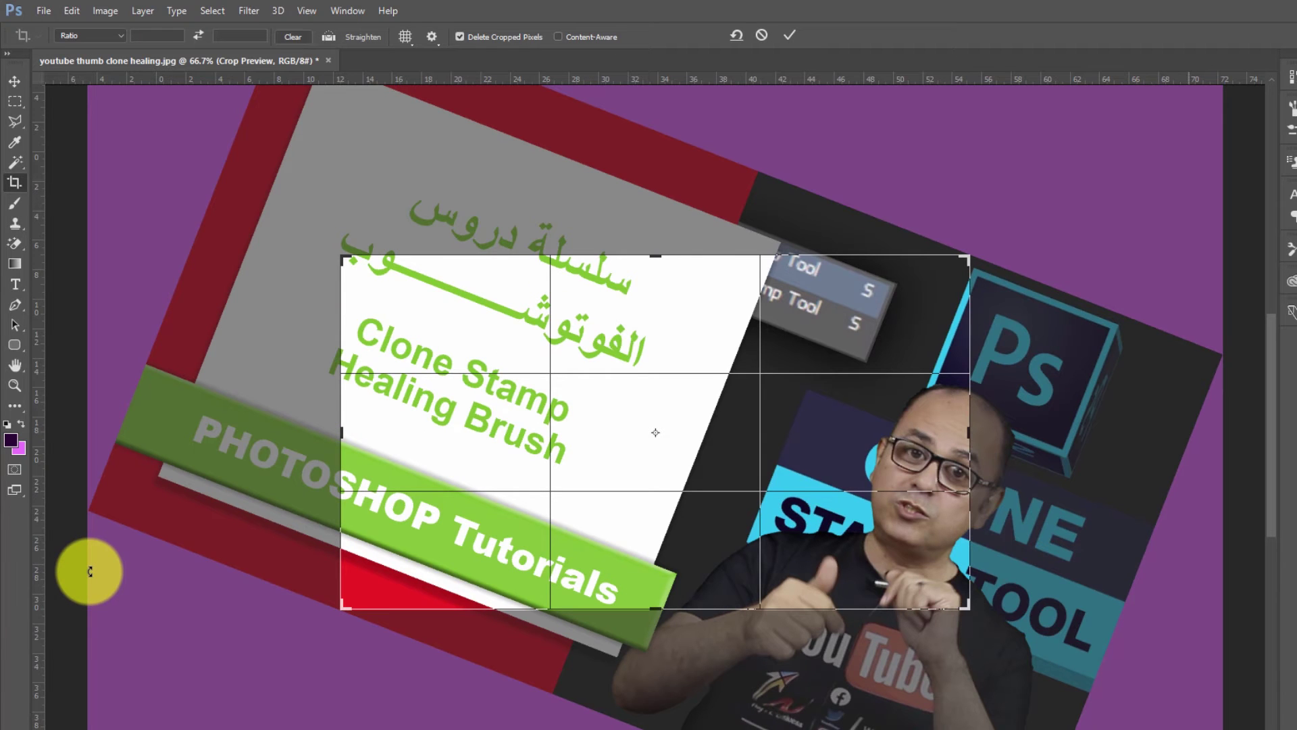
pyautogui.moveTo(343, 433); pyautogui.dragTo(333, 433)
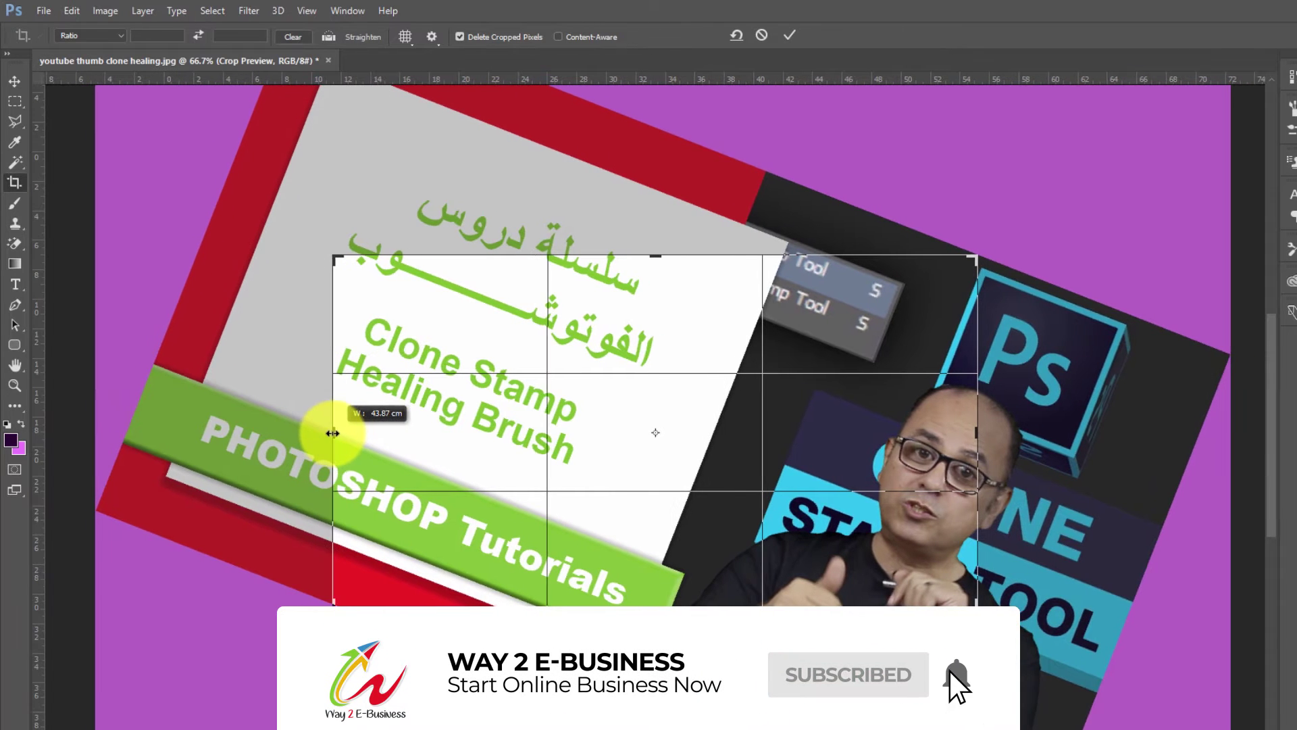
pyautogui.moveTo(333, 433); pyautogui.dragTo(333, 433)
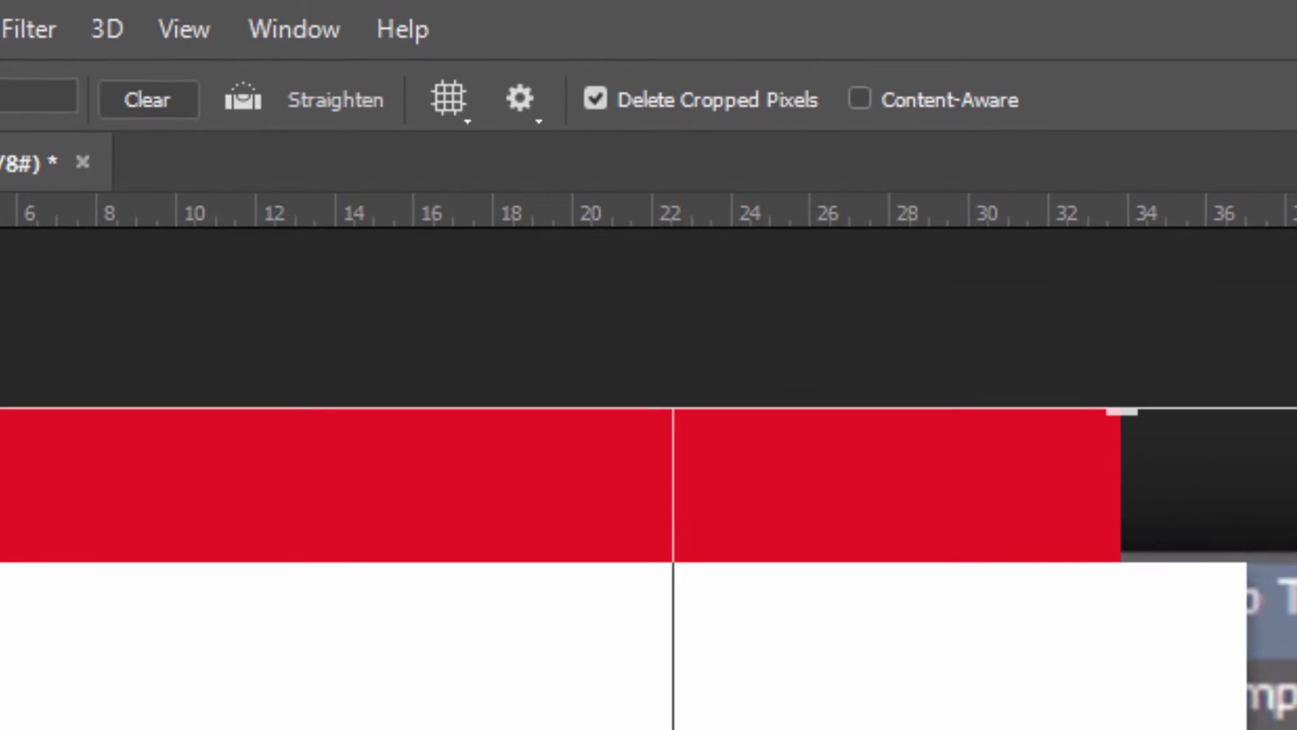
# - Preview the Grid, Diagonal and Triangle crop overlays, then return to Rule of Thirds
pyautogui.click(470, 122)
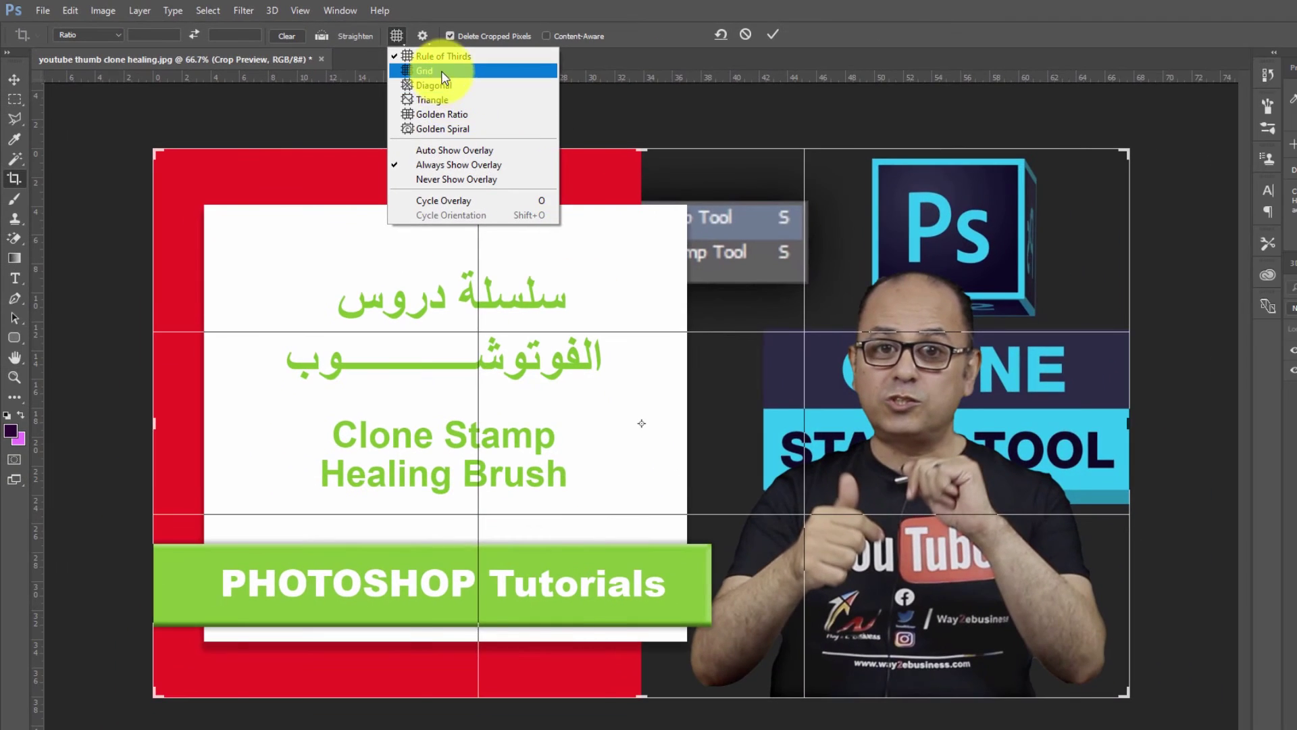
pyautogui.click(443, 73)
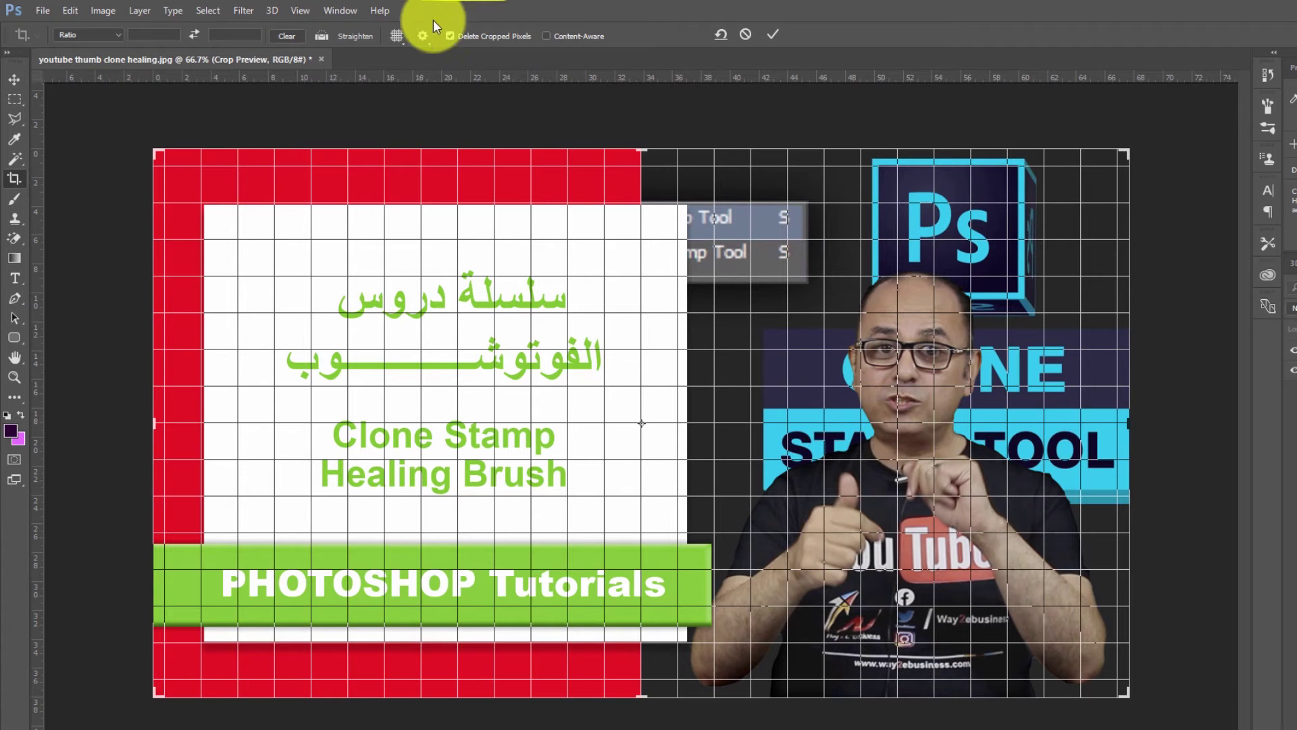
pyautogui.click(400, 37)
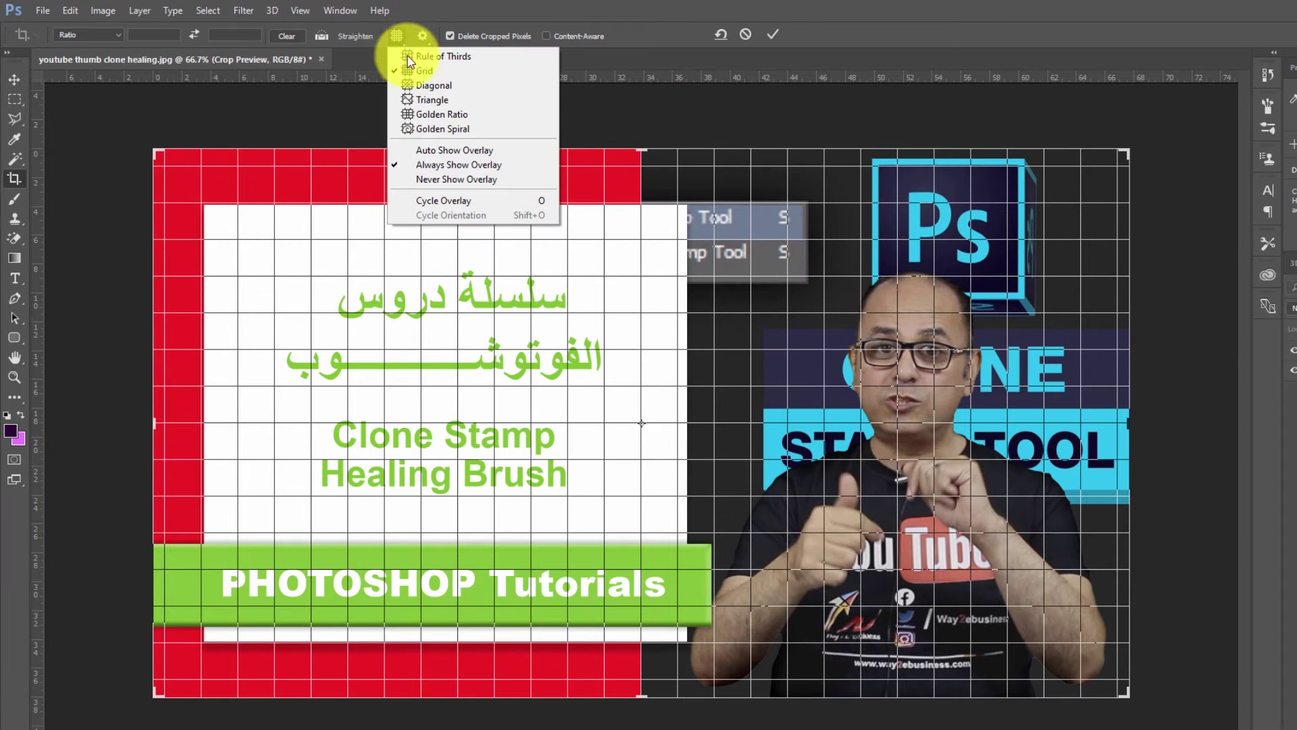
pyautogui.click(430, 86)
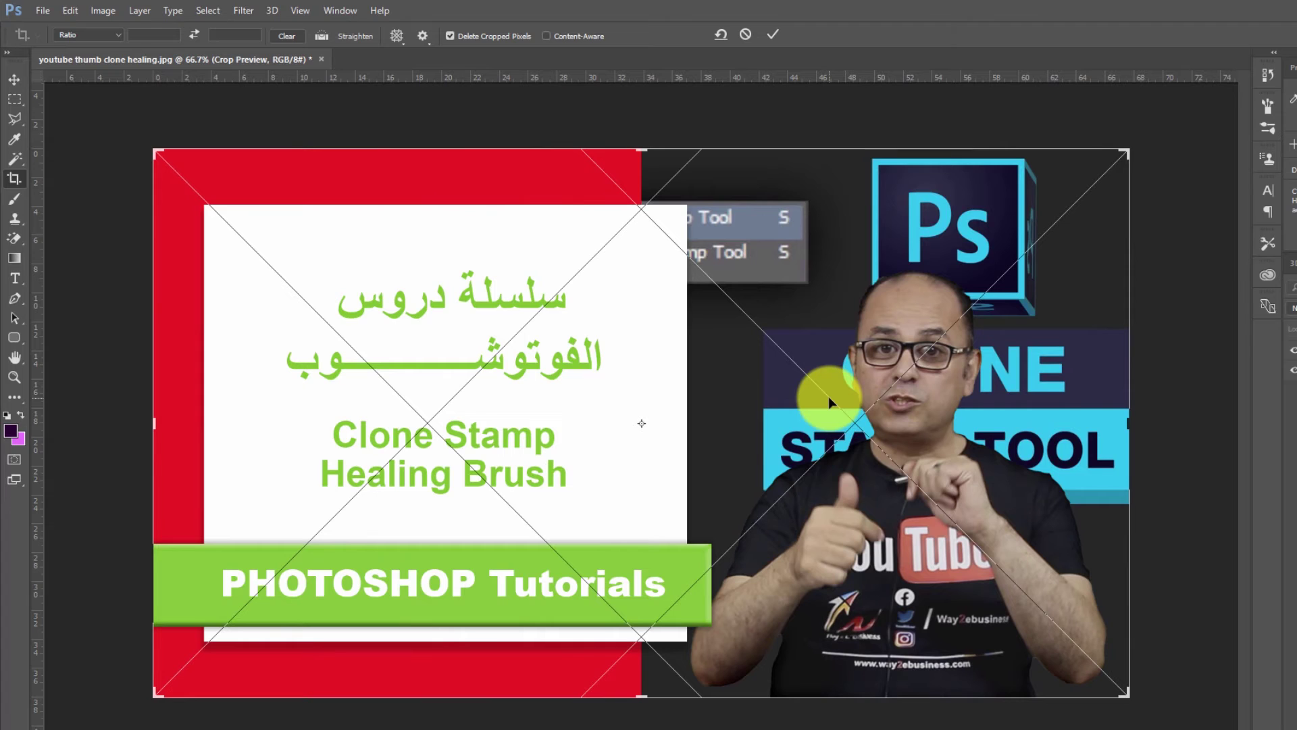
pyautogui.click(400, 37)
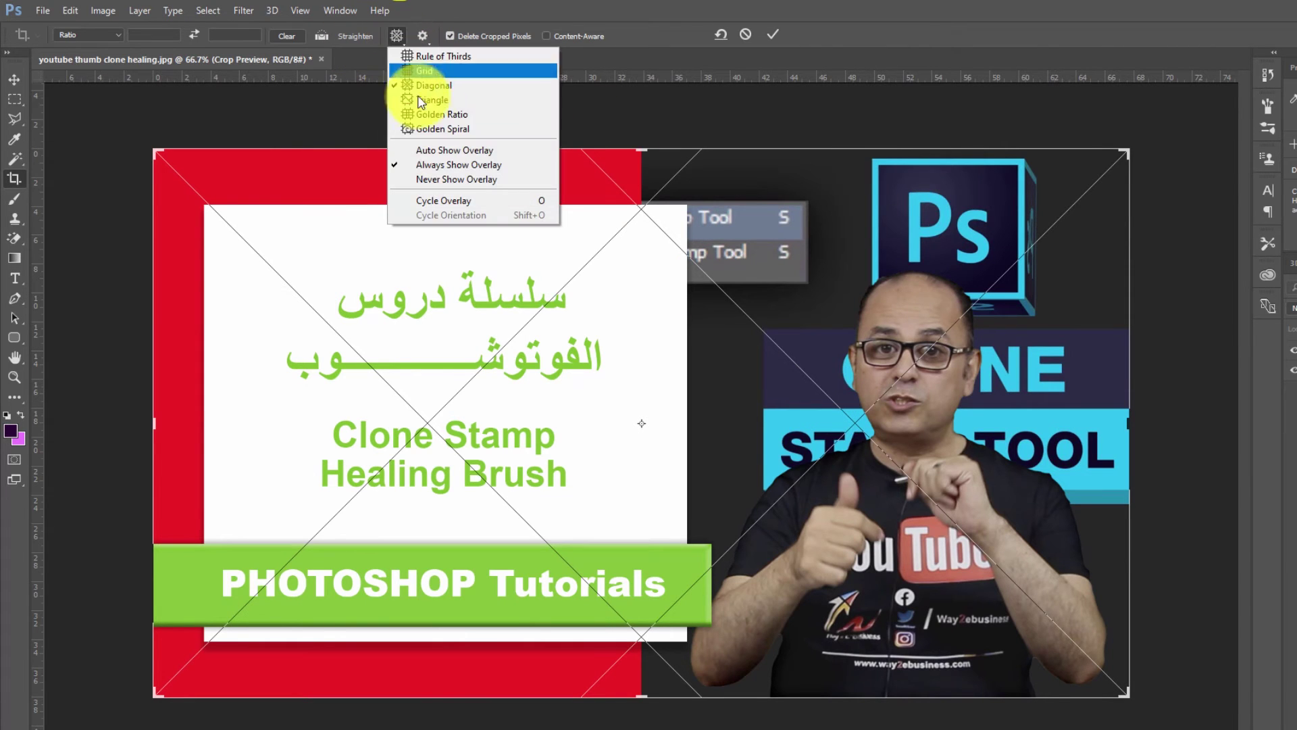
pyautogui.click(446, 100)
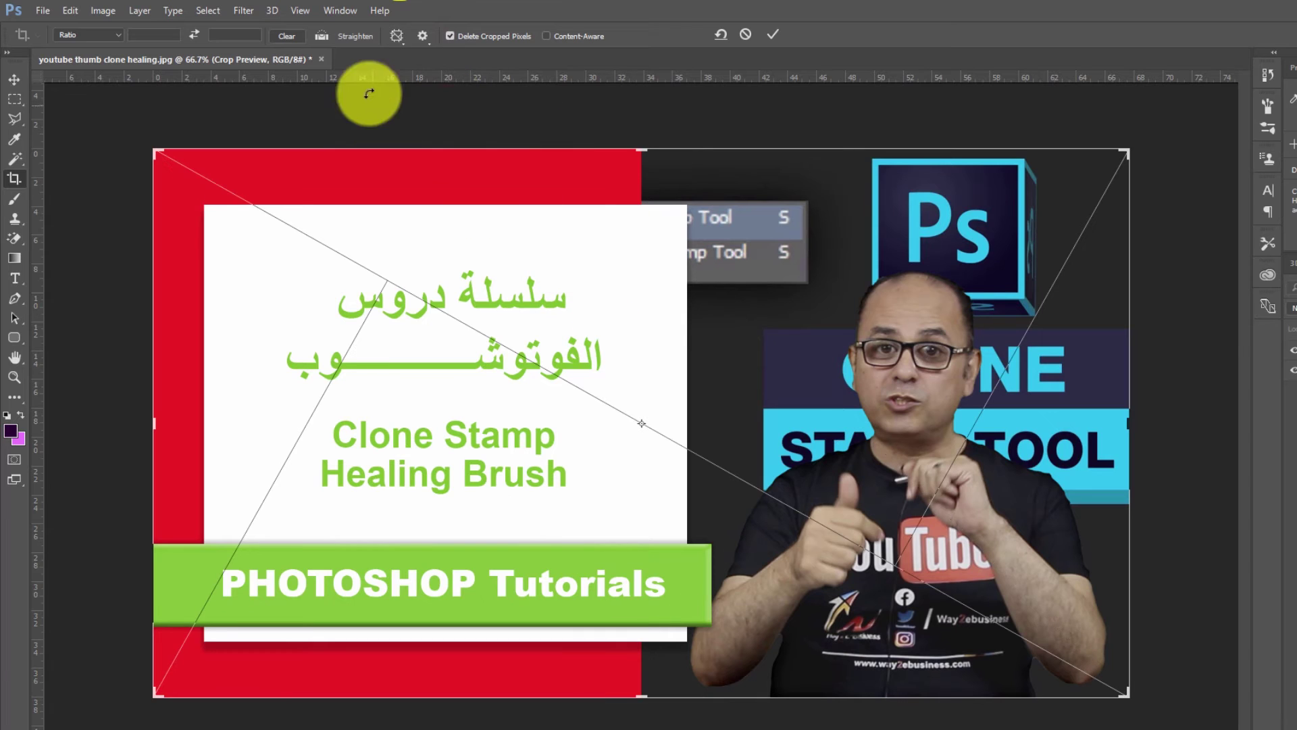
pyautogui.click(397, 38)
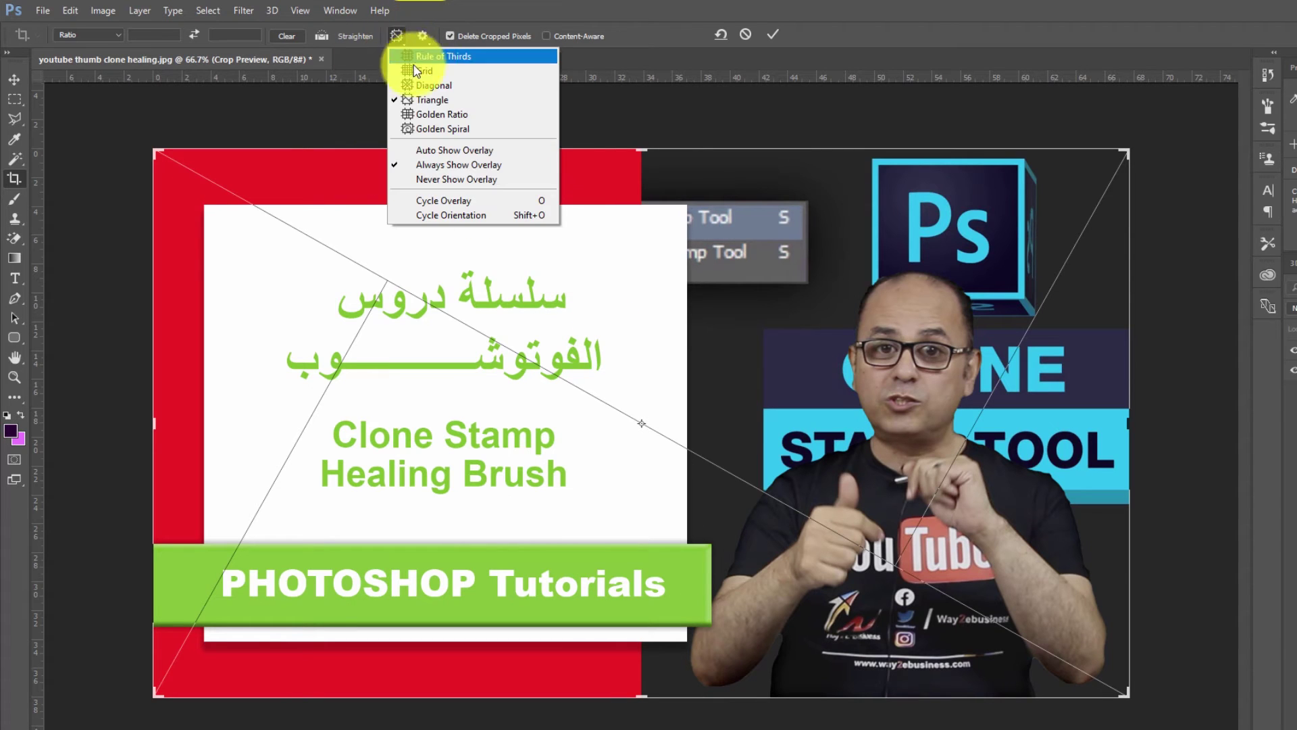
pyautogui.click(423, 57)
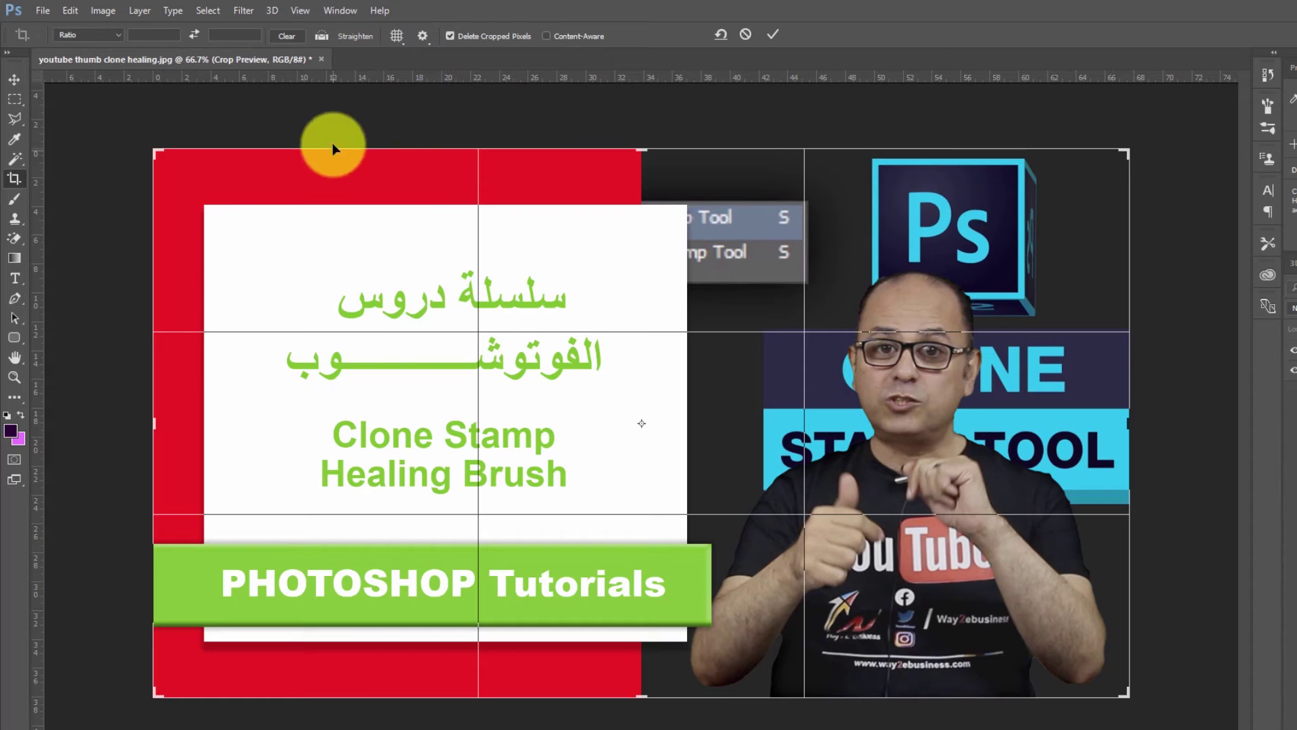
# - Switch the overlay display from Never Show to Always Show Overlay
pyautogui.click(397, 37)
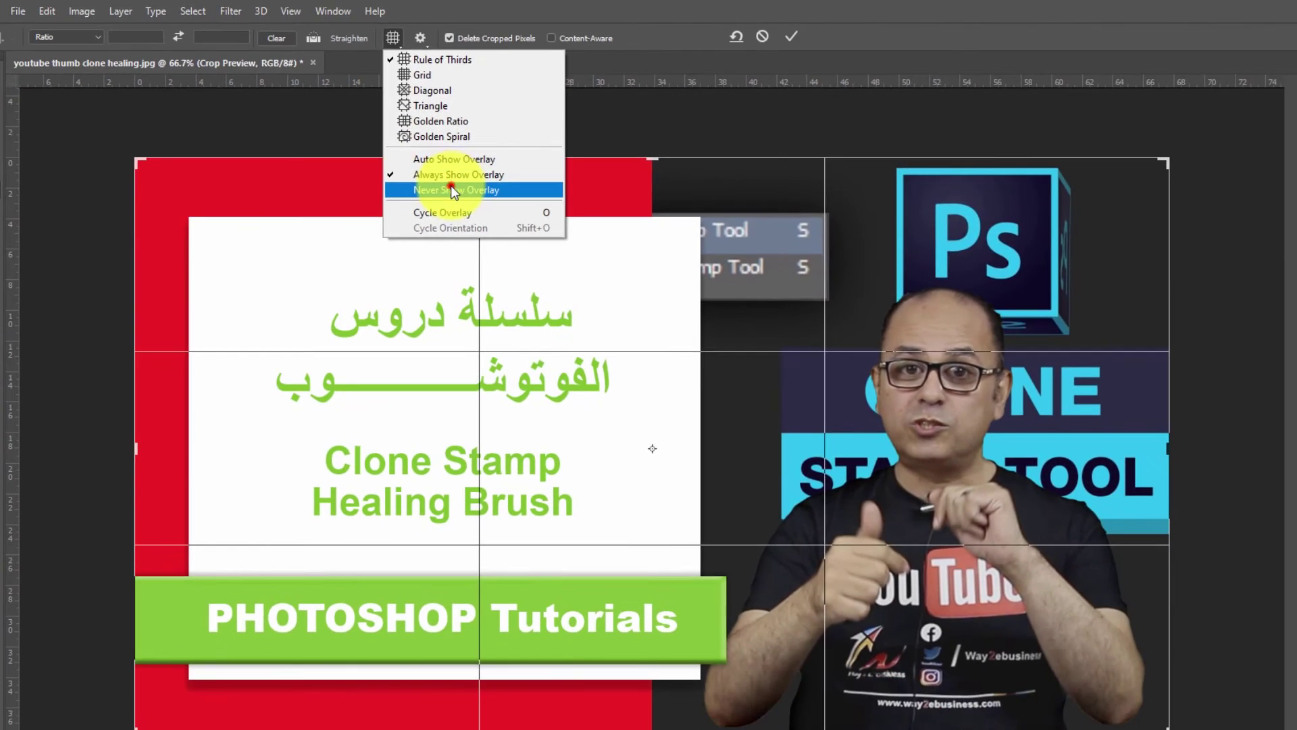
pyautogui.click(452, 191)
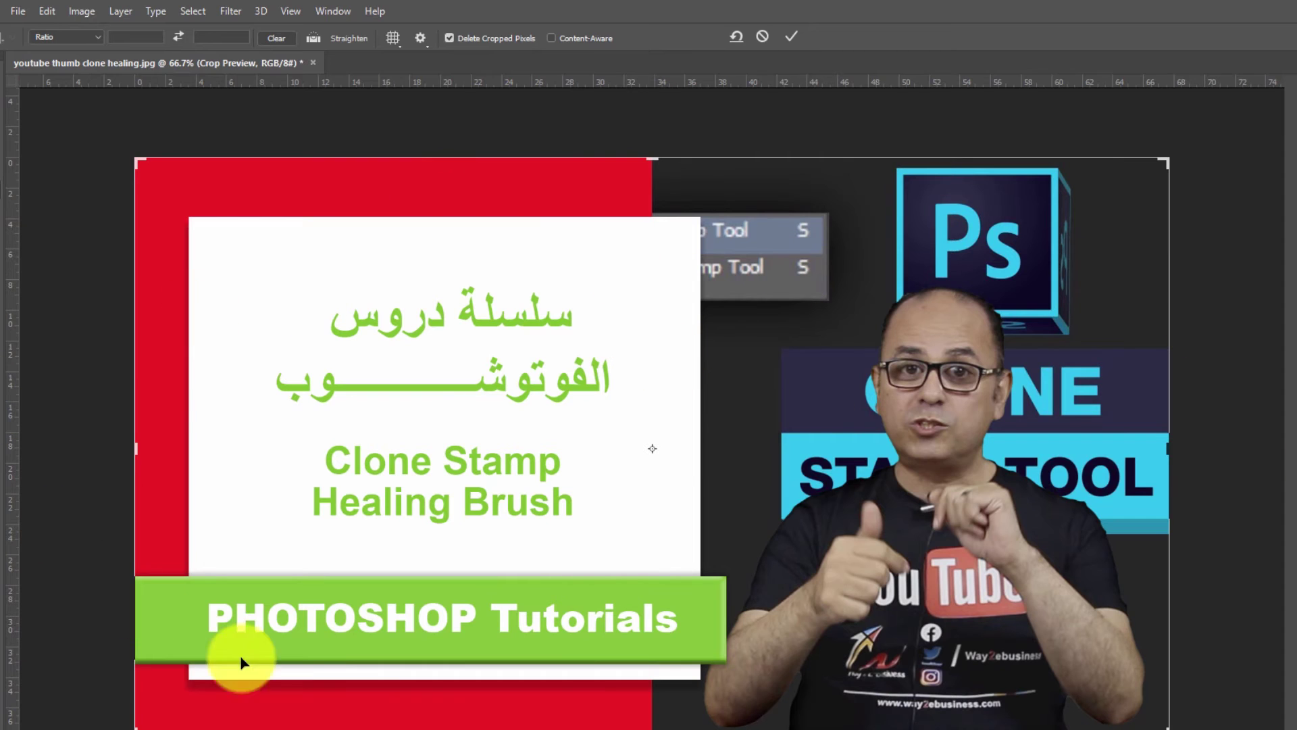
pyautogui.click(393, 37)
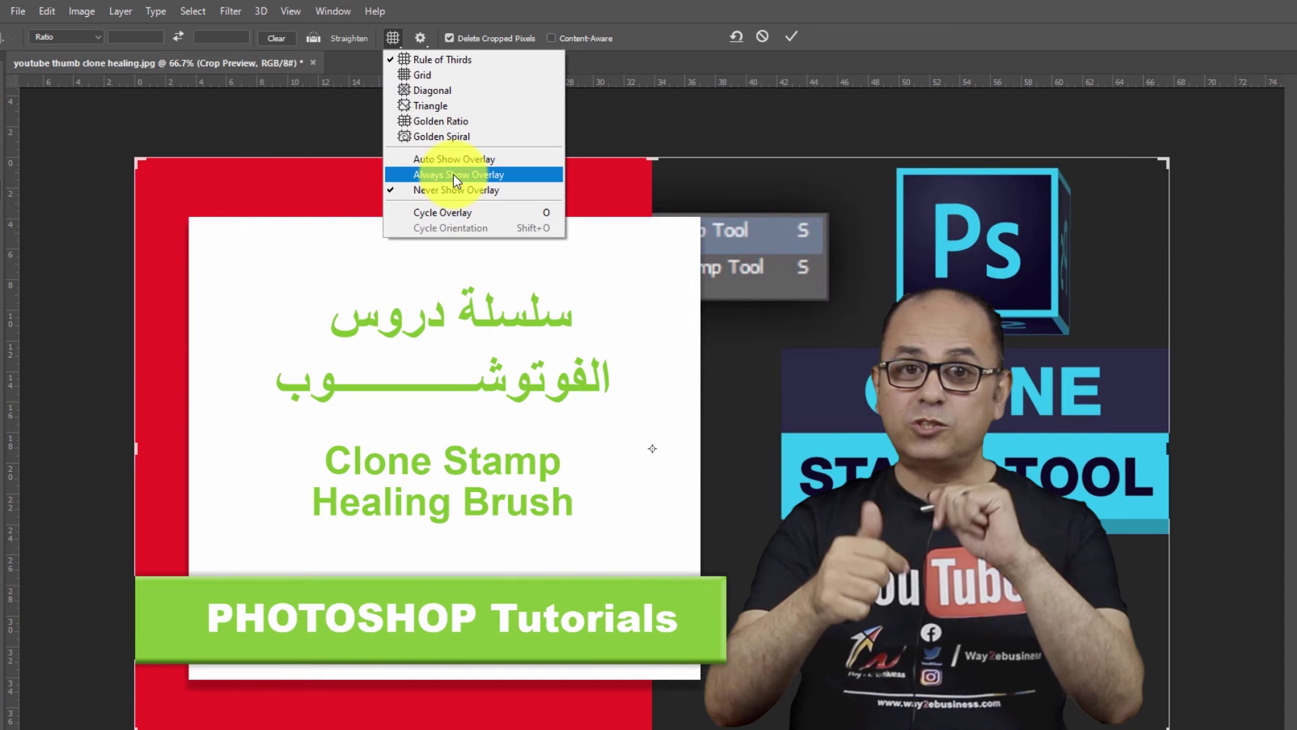
pyautogui.click(453, 174)
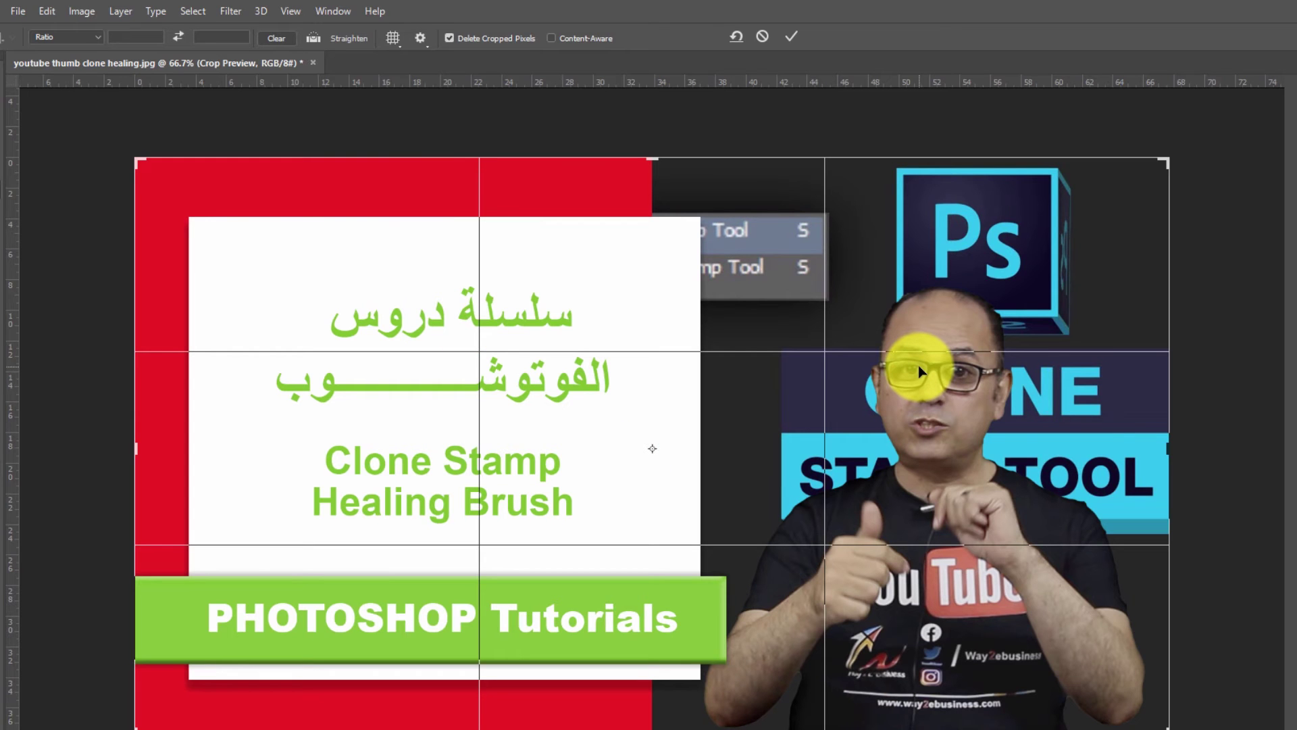
pyautogui.click(397, 37)
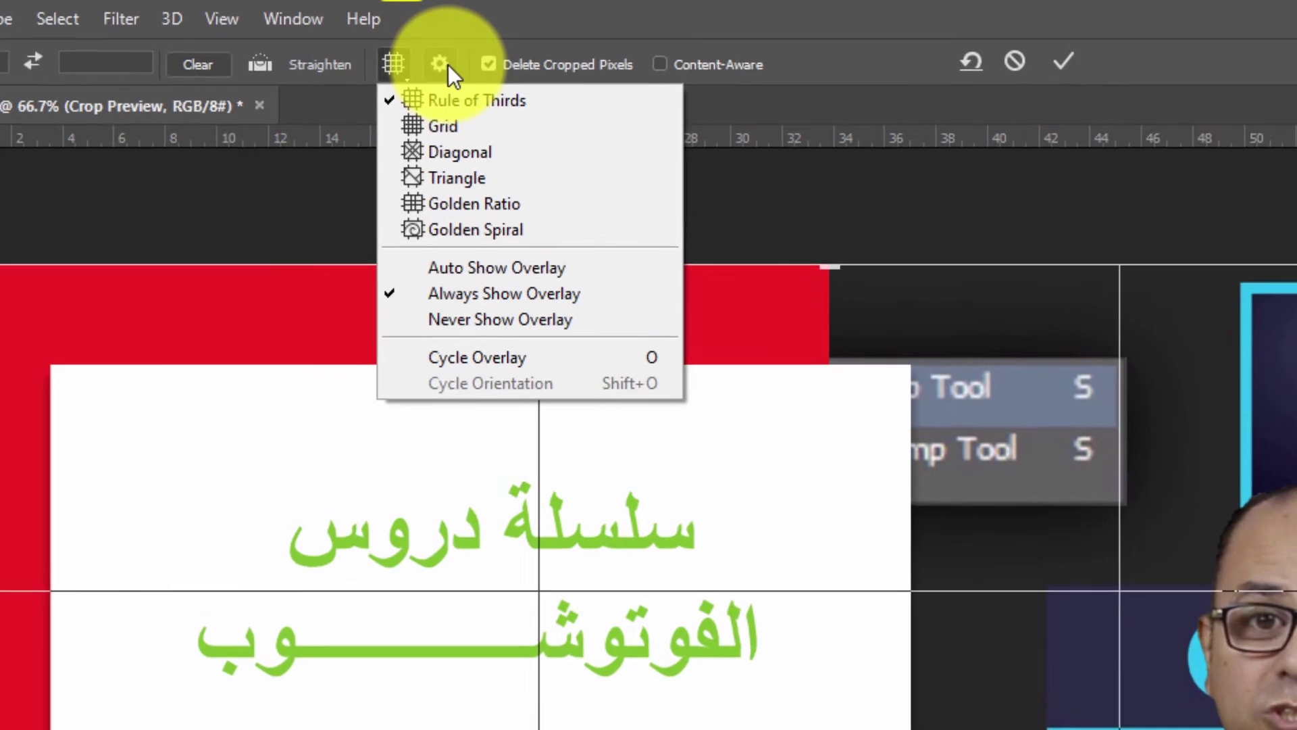
# - Close the overlay options list, then briefly open and dismiss the crop settings
pyautogui.click(446, 65)
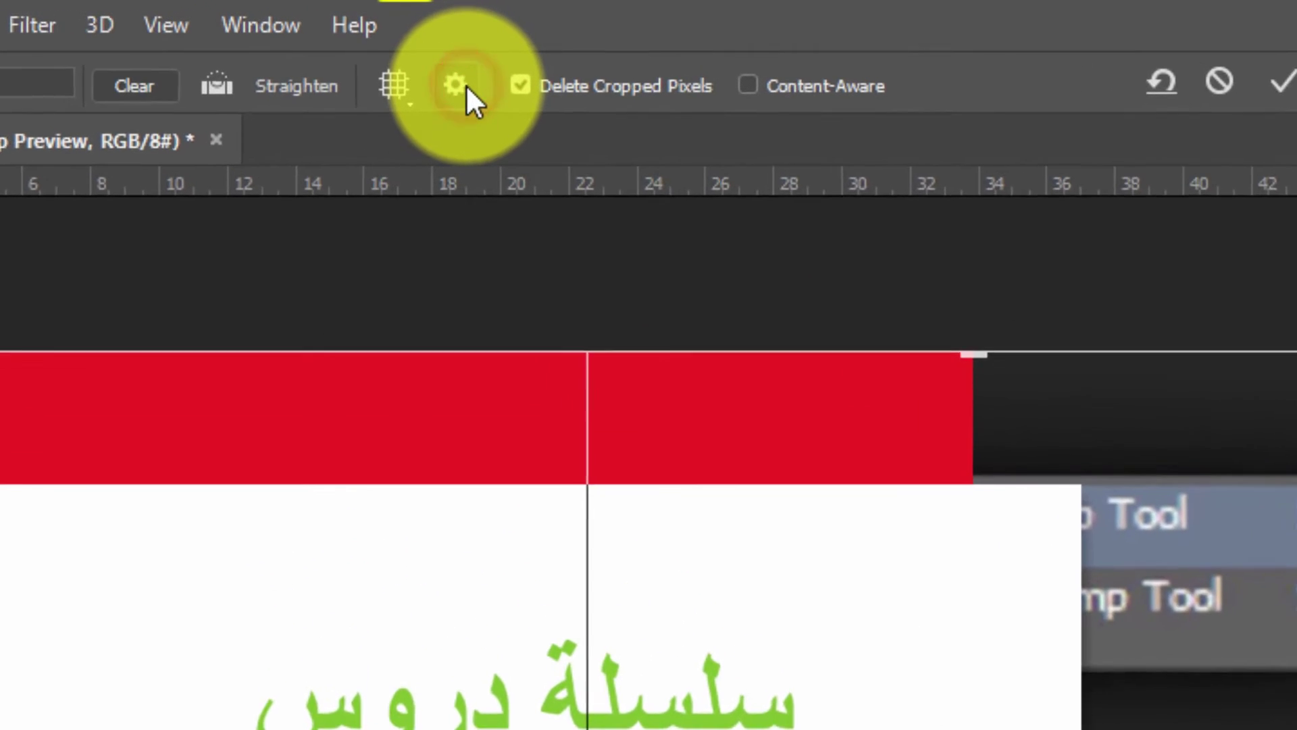
pyautogui.click(443, 65)
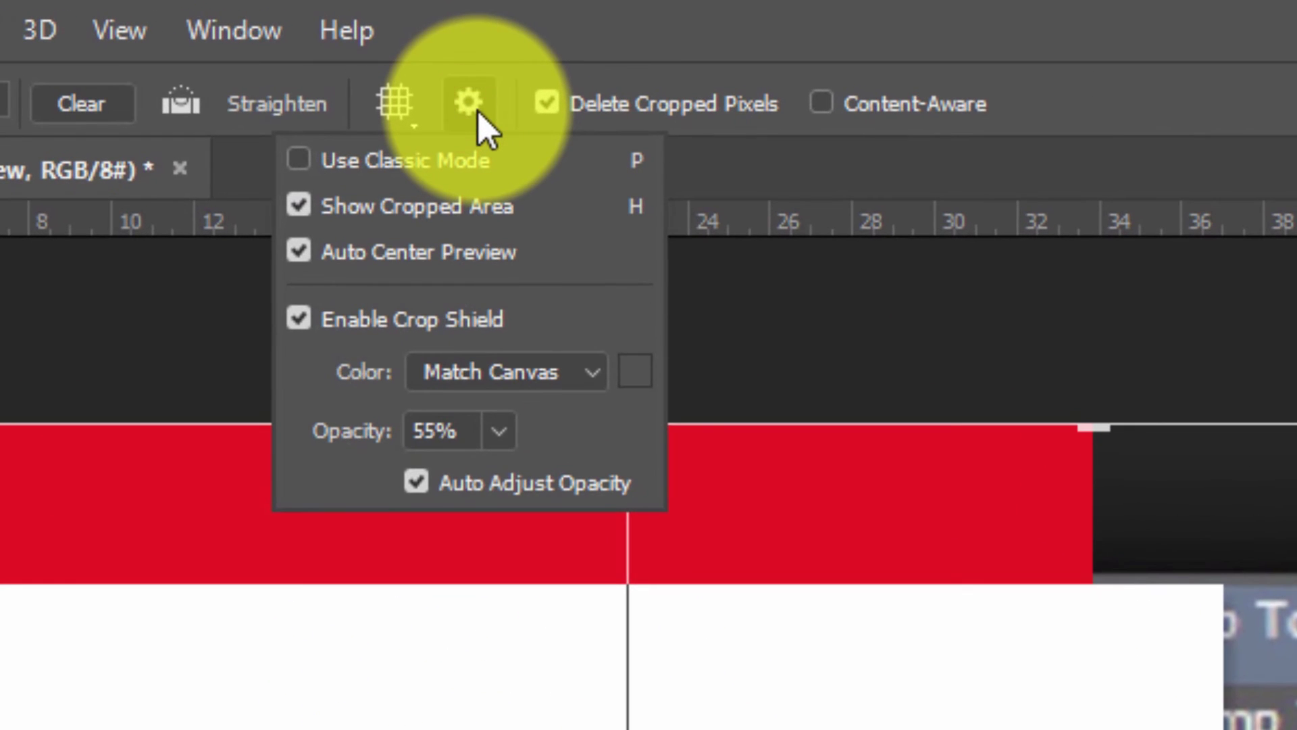
pyautogui.click(1031, 22)
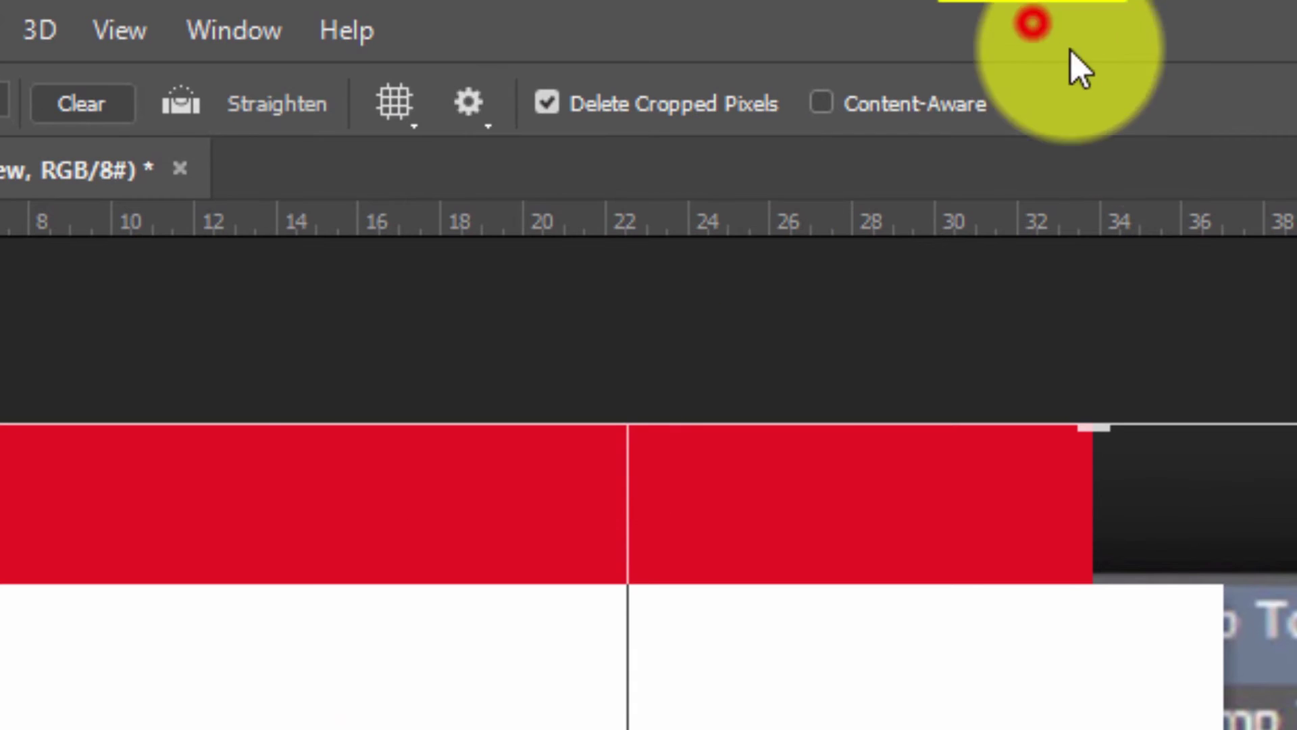
pyautogui.click(615, 473)
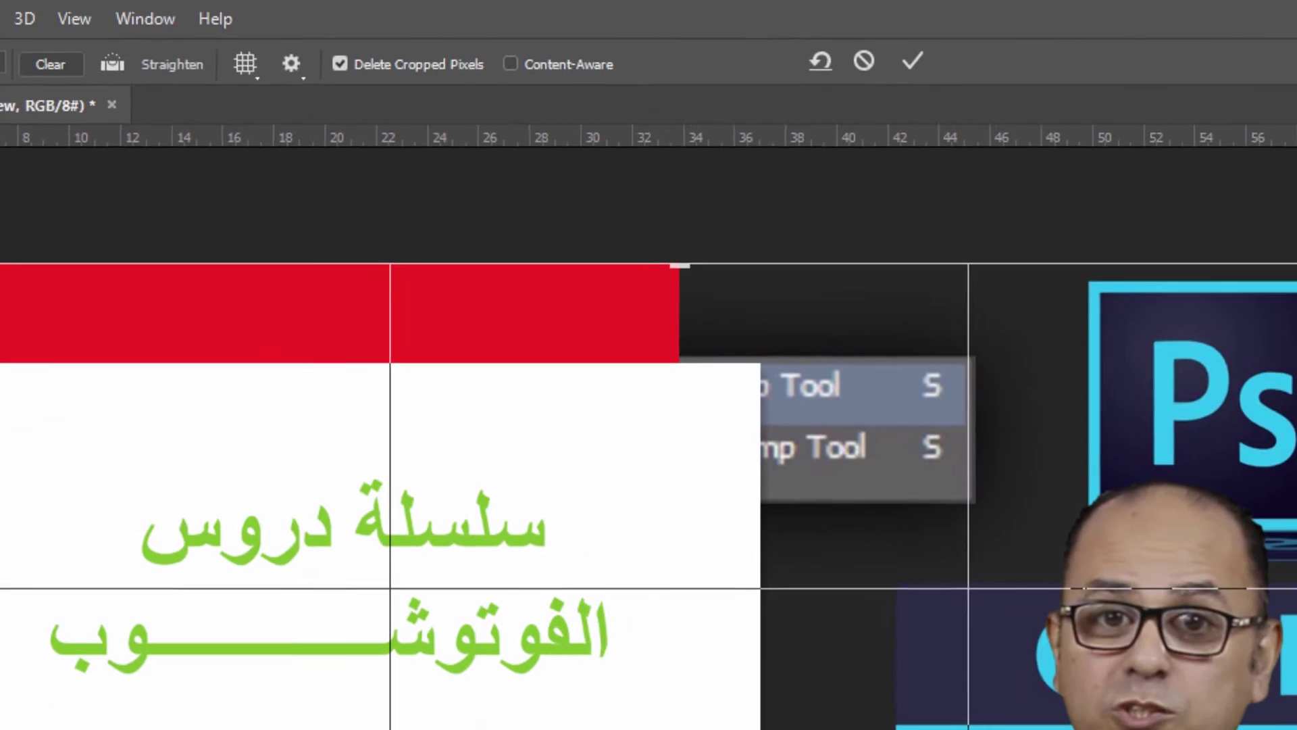
pyautogui.click(116, 281)
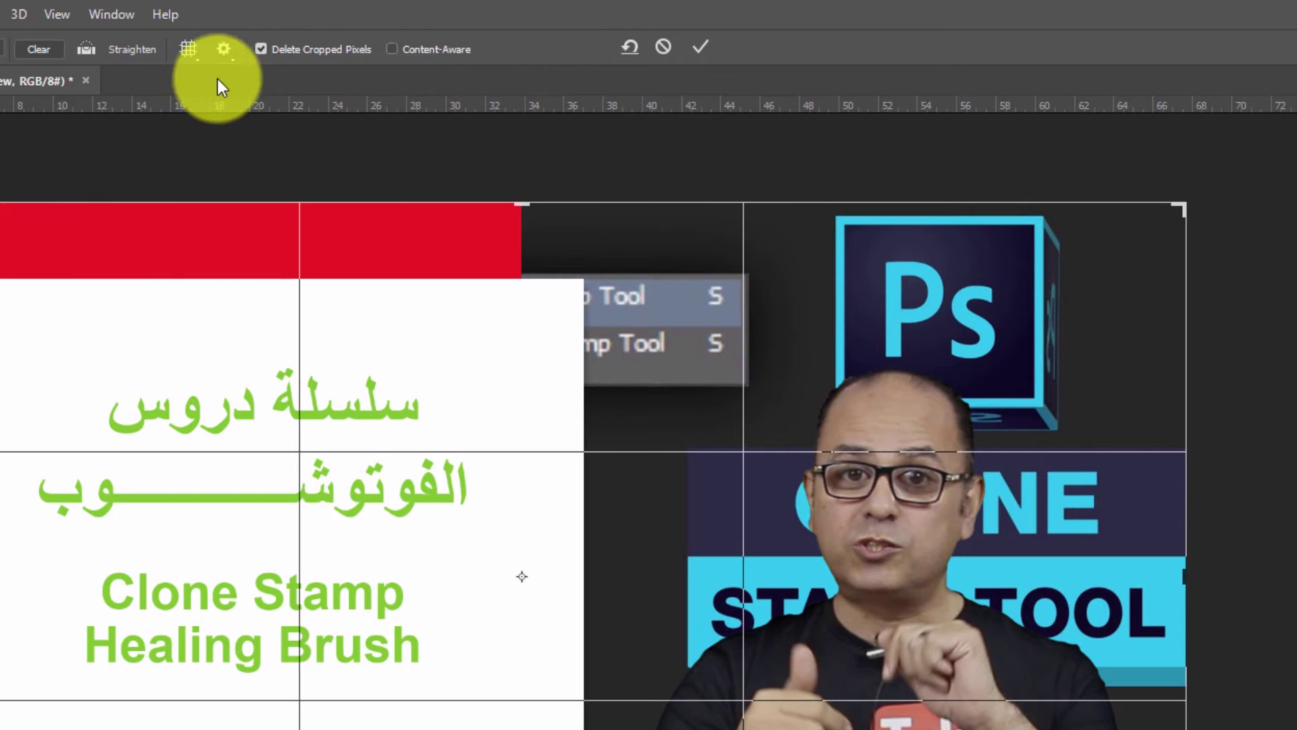
# - Enable Use Classic Mode for cropping and pull the crop box's top edge down
pyautogui.click(227, 49)
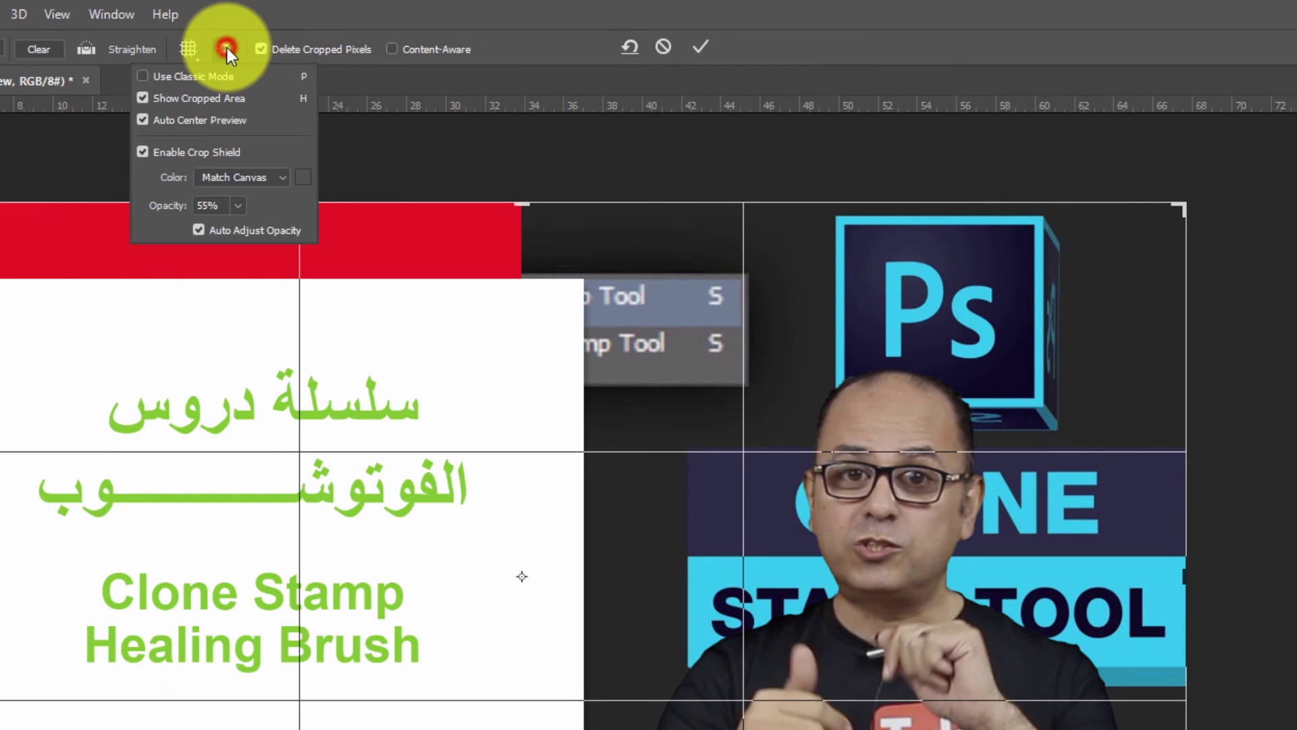
pyautogui.click(198, 75)
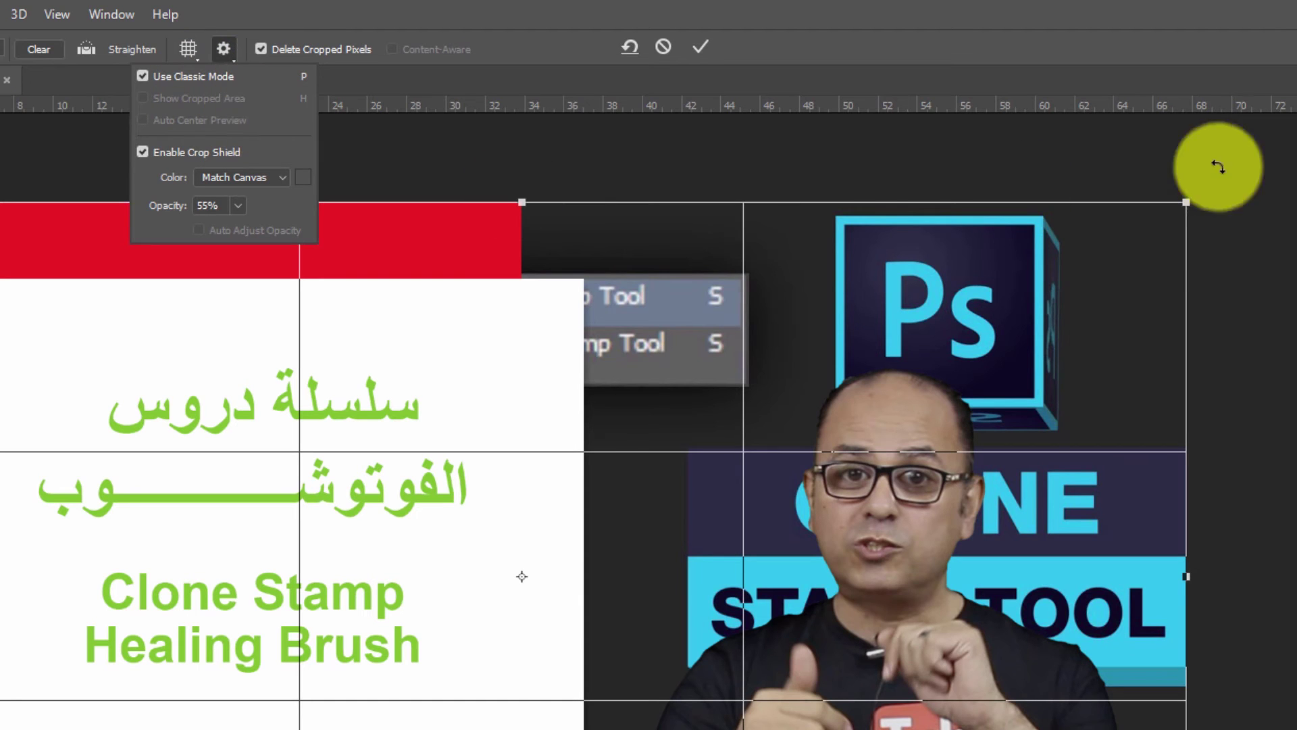
pyautogui.click(1188, 202)
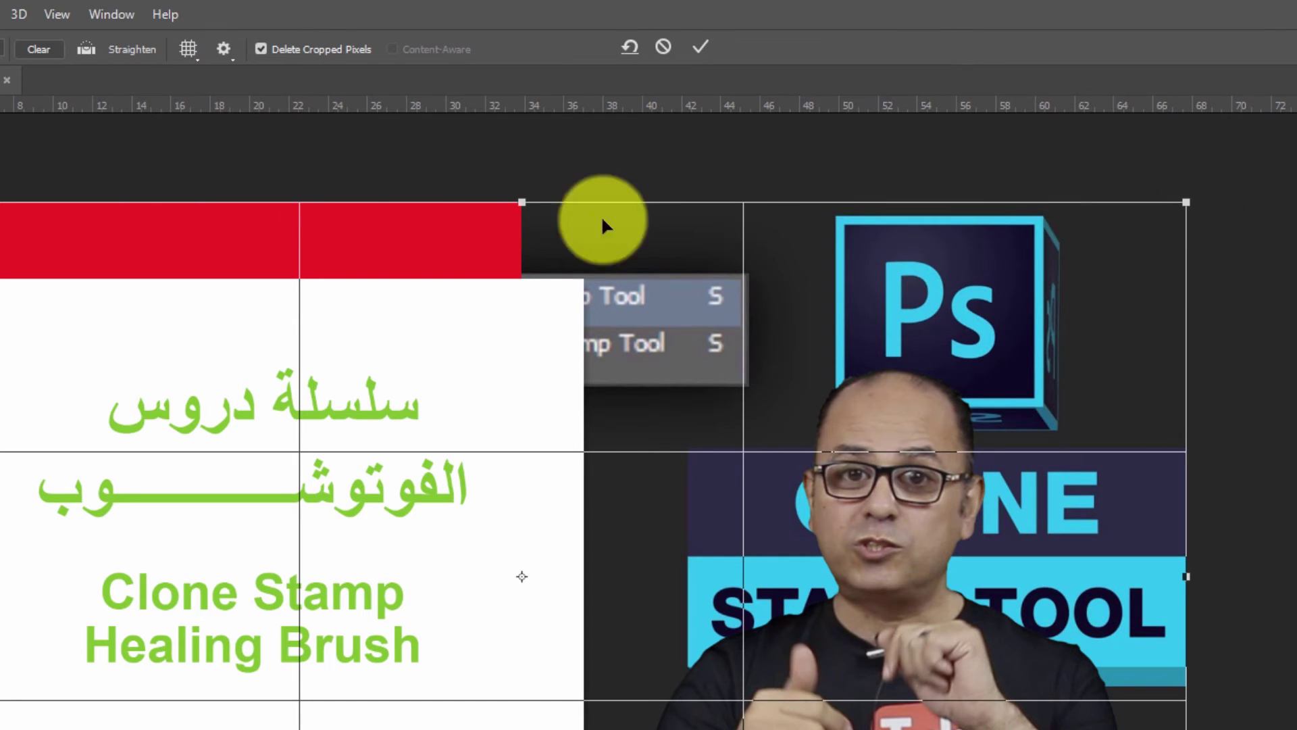
pyautogui.moveTo(524, 202)
pyautogui.mouseDown()
pyautogui.moveTo(520, 360)
pyautogui.moveTo(515, 202)
pyautogui.mouseUp()
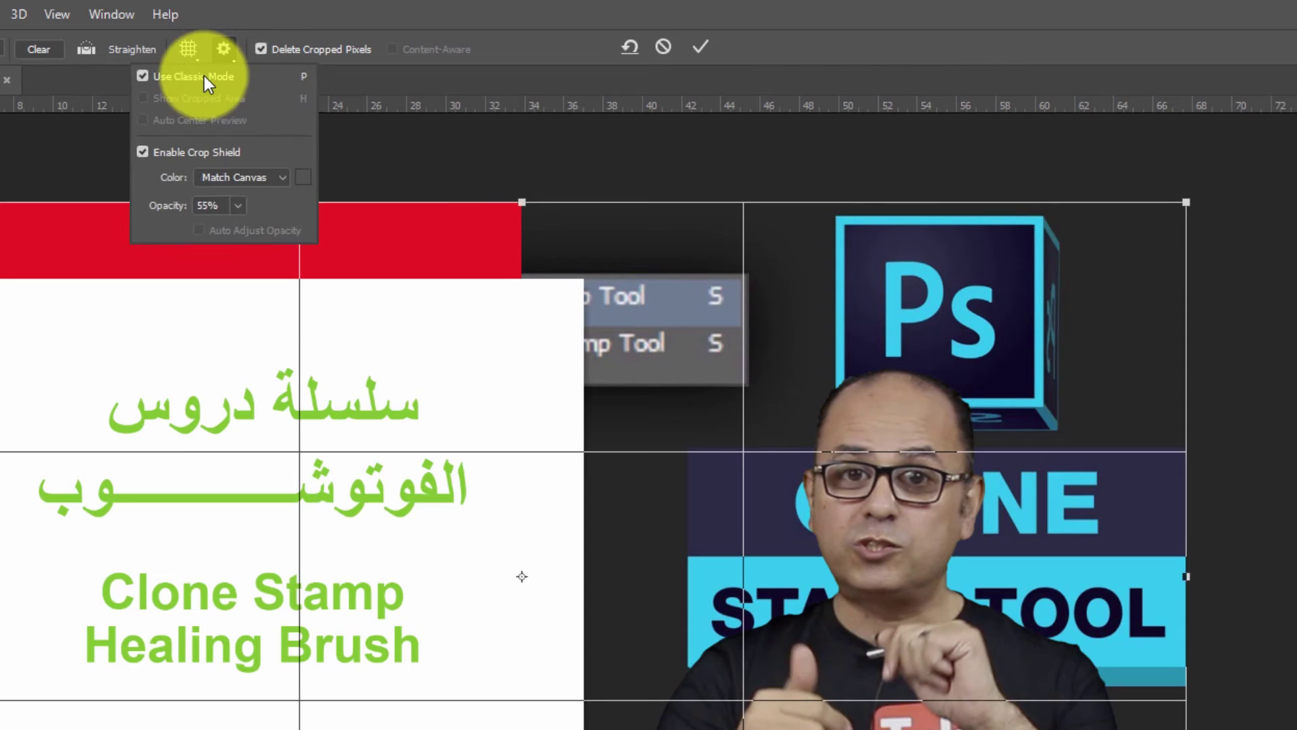
# - Uncheck Use Classic Mode in the crop settings, then reopen the settings popup
pyautogui.click(224, 49)
pyautogui.click(231, 87)
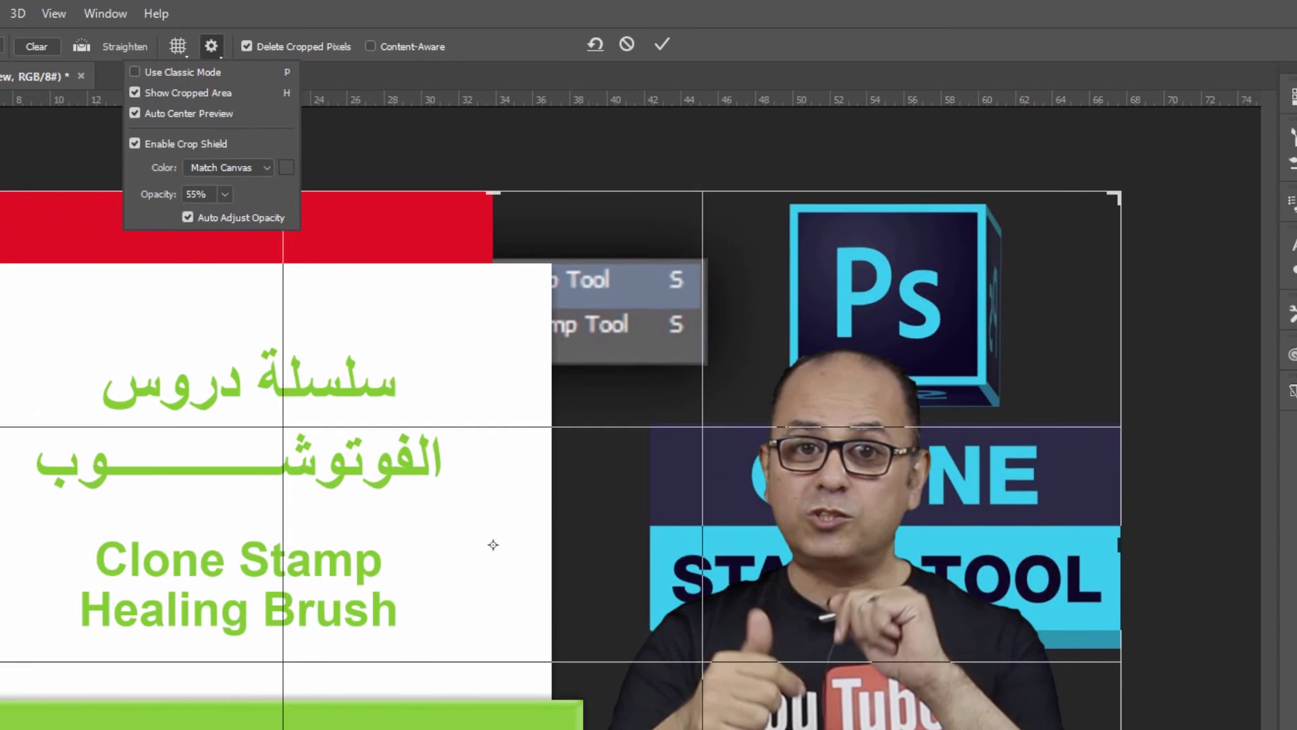
pyautogui.click(493, 545)
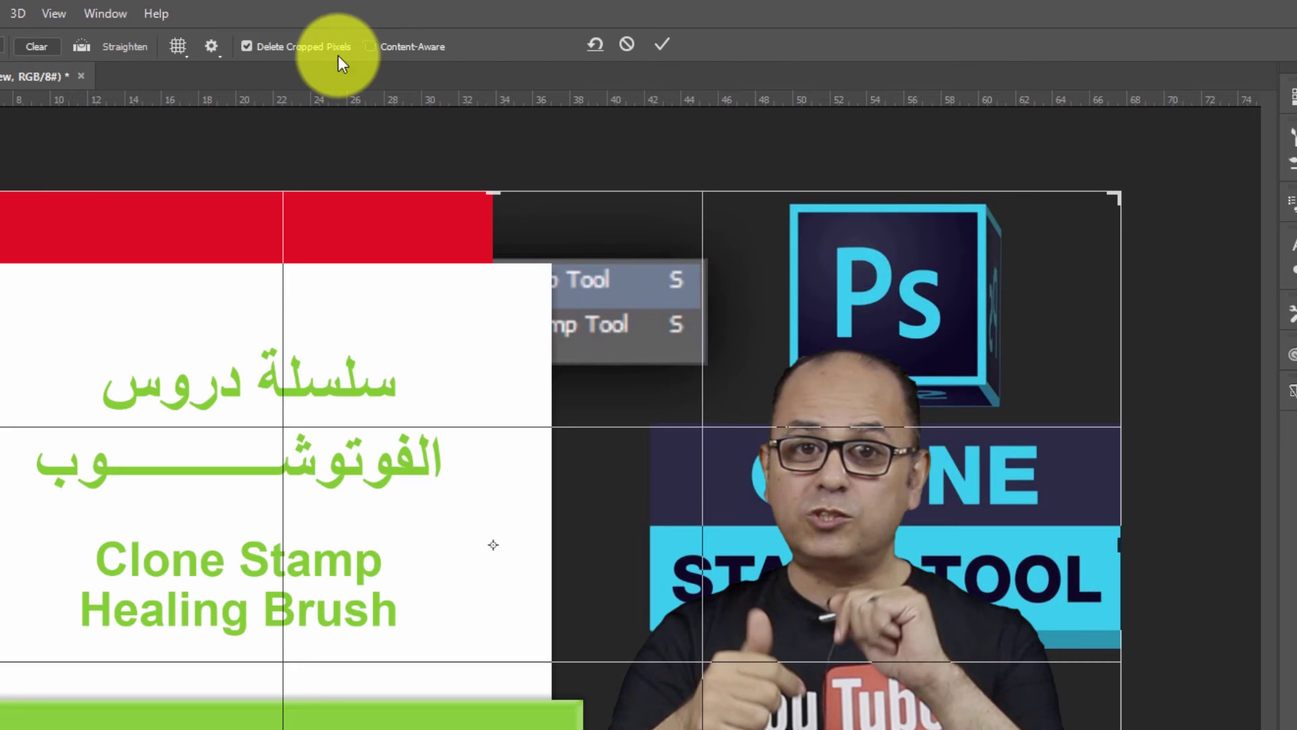
pyautogui.click(178, 46)
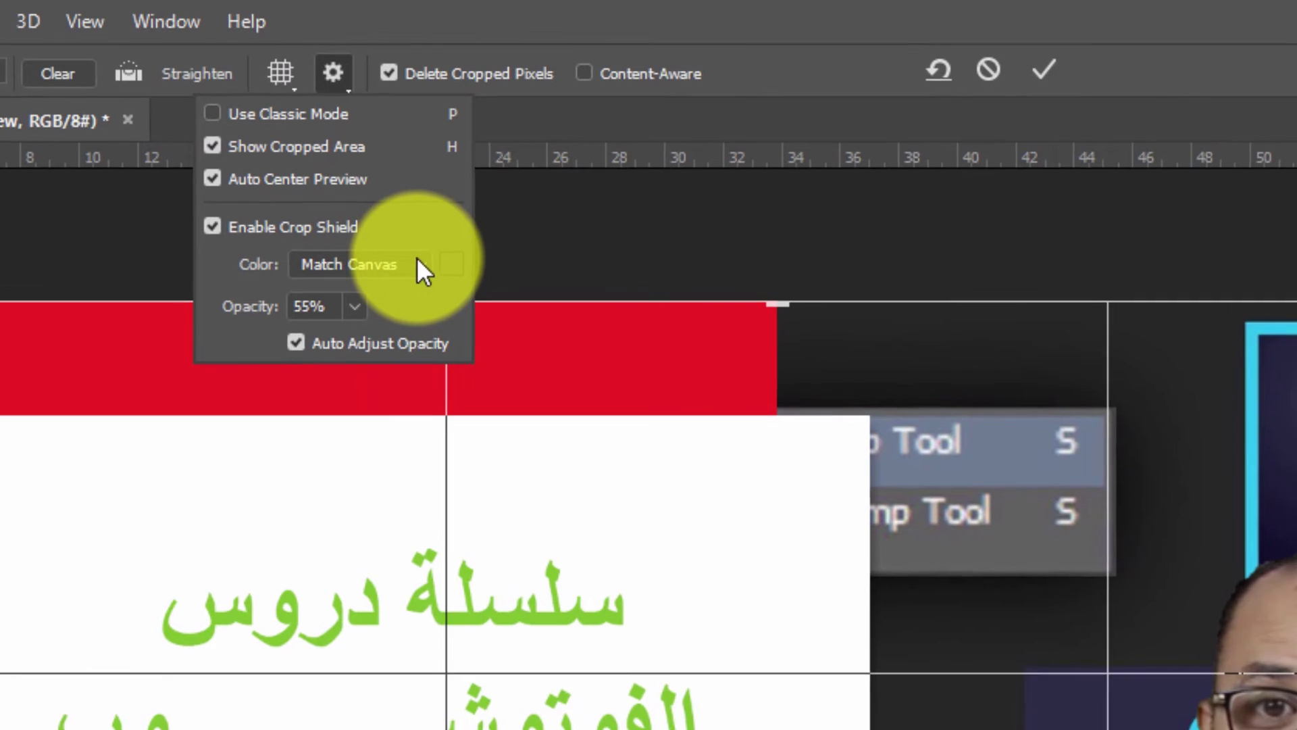
# - Give the crop shield a custom purple colour (7800ff) at 42% opacity
pyautogui.click(451, 278)
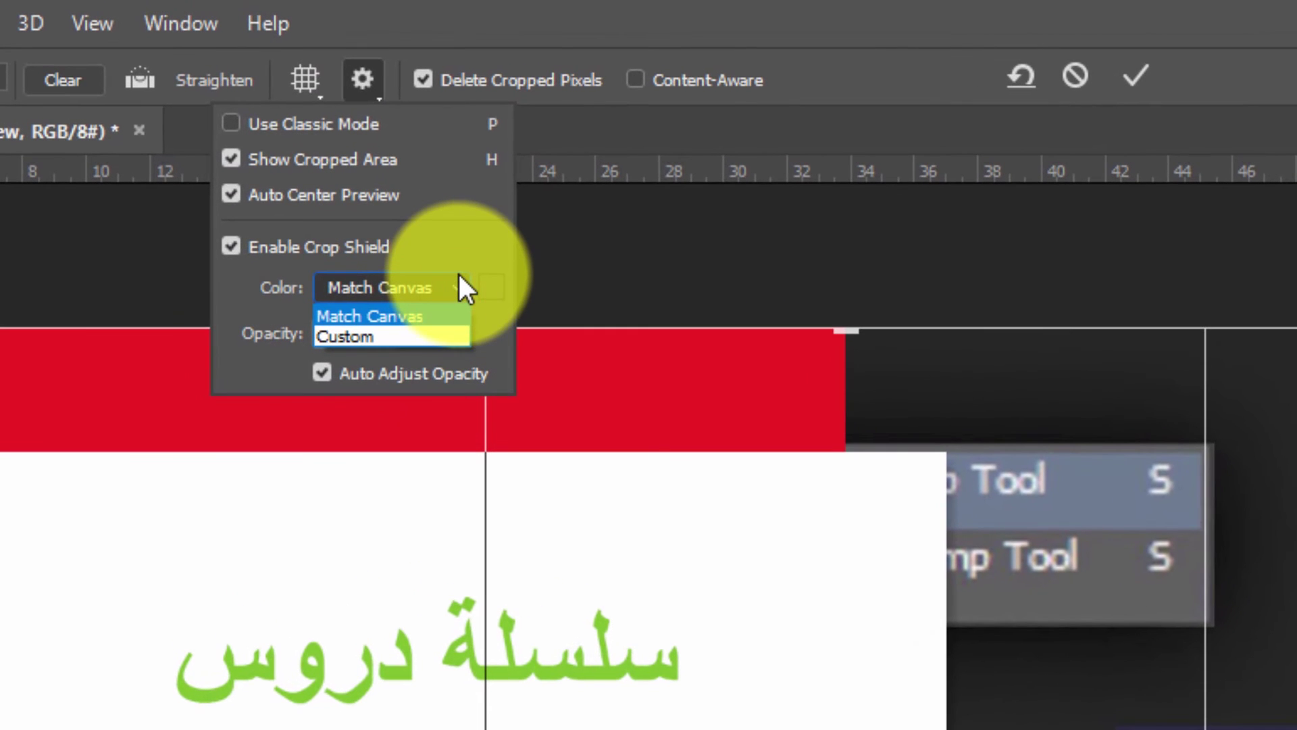
pyautogui.click(376, 331)
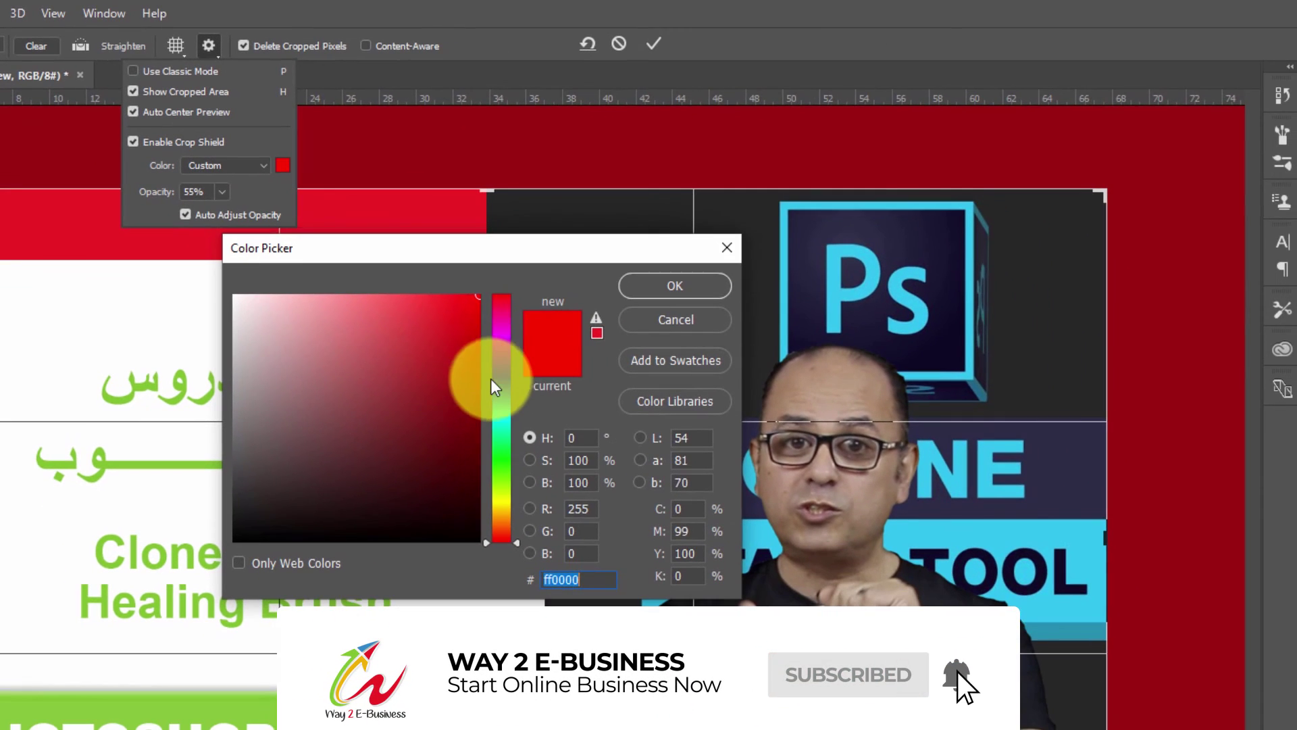
pyautogui.moveTo(521, 393); pyautogui.dragTo(500, 365)
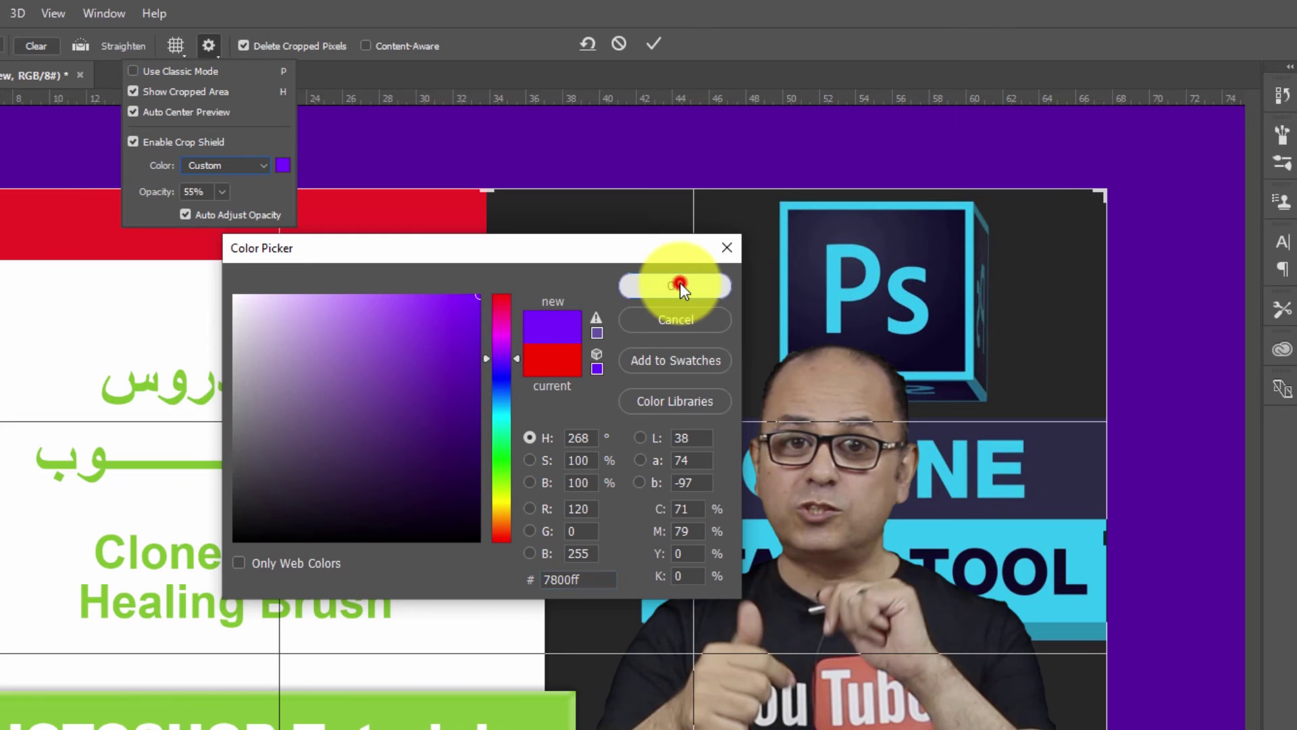
pyautogui.click(677, 285)
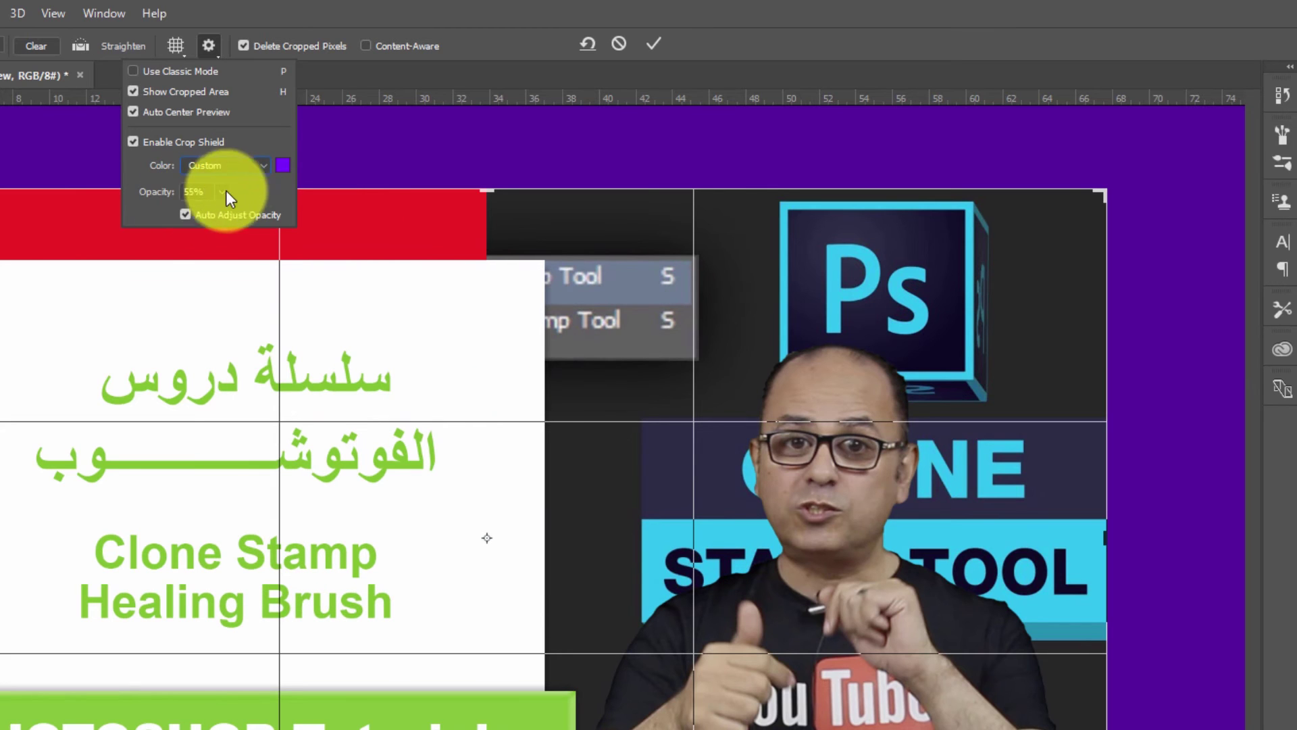
pyautogui.moveTo(222, 192)
pyautogui.mouseDown()
pyautogui.moveTo(179, 227)
pyautogui.moveTo(208, 212)
pyautogui.mouseUp()
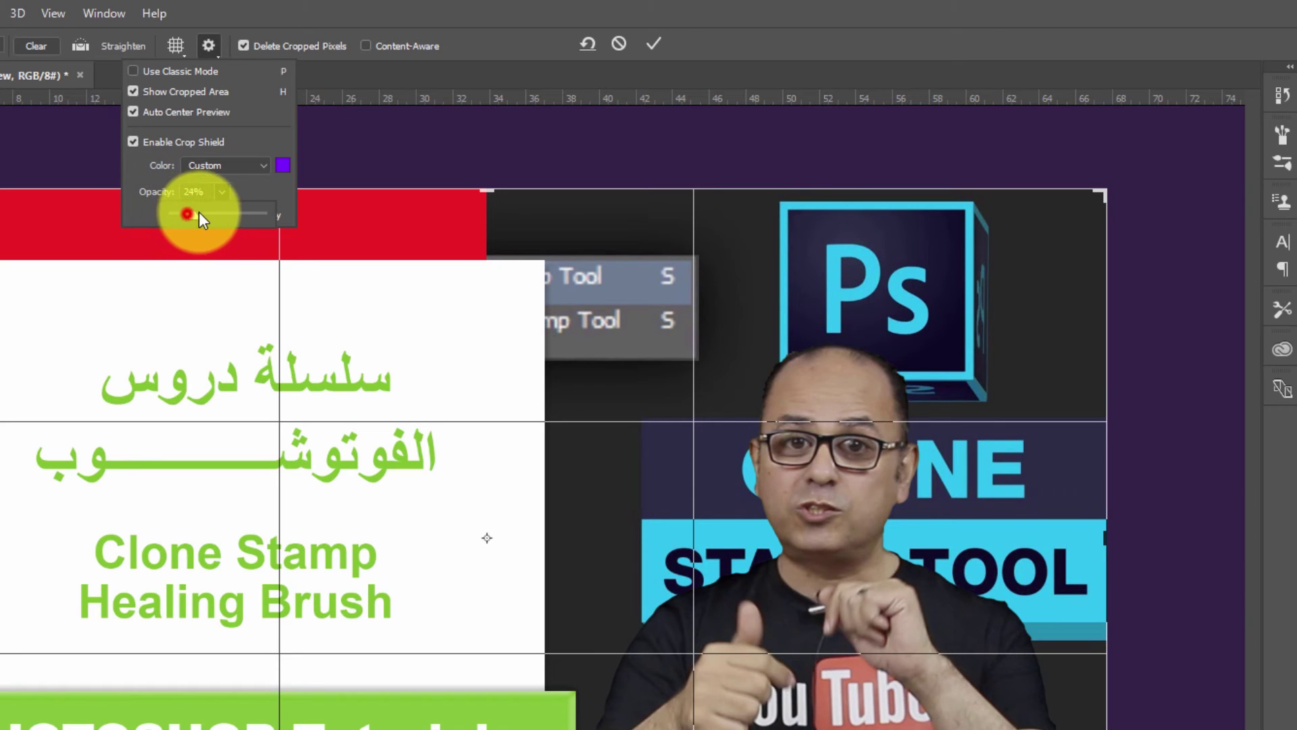
pyautogui.moveTo(209, 212)
pyautogui.mouseDown()
pyautogui.moveTo(236, 209)
pyautogui.moveTo(194, 216)
pyautogui.moveTo(210, 214)
pyautogui.mouseUp()
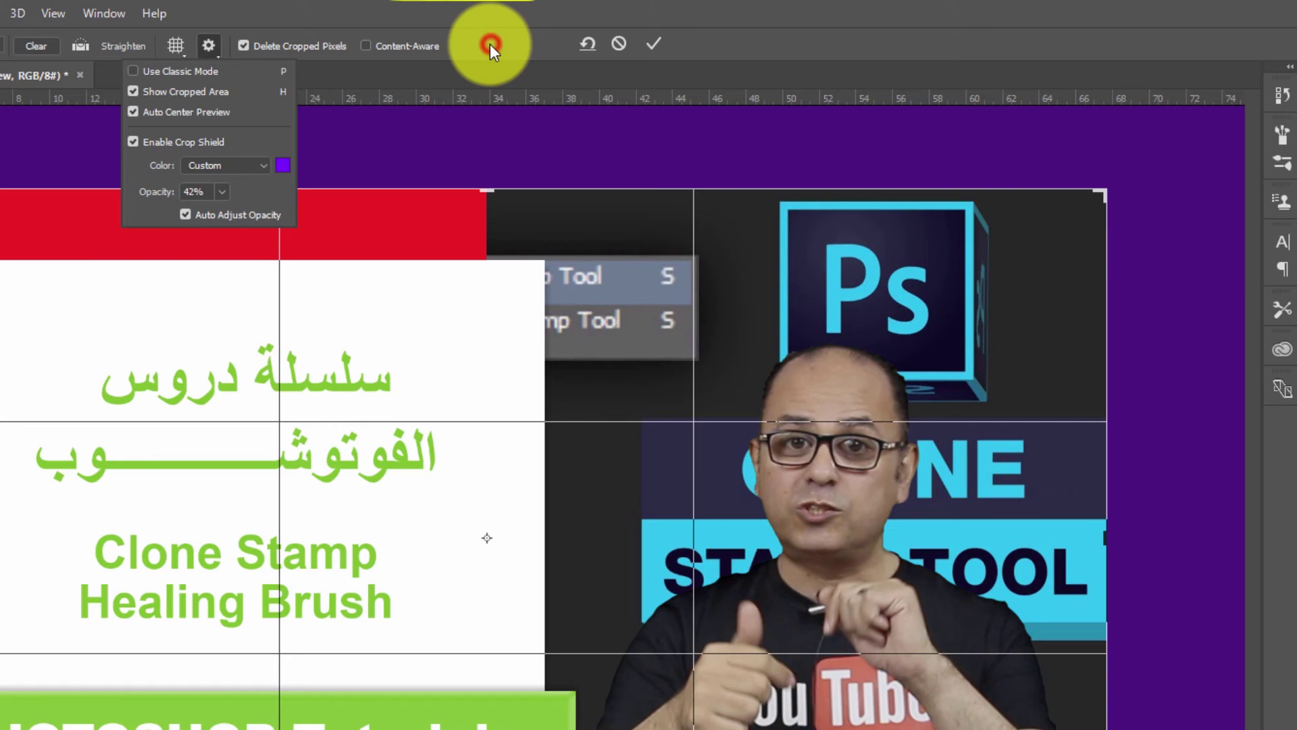
pyautogui.click(202, 46)
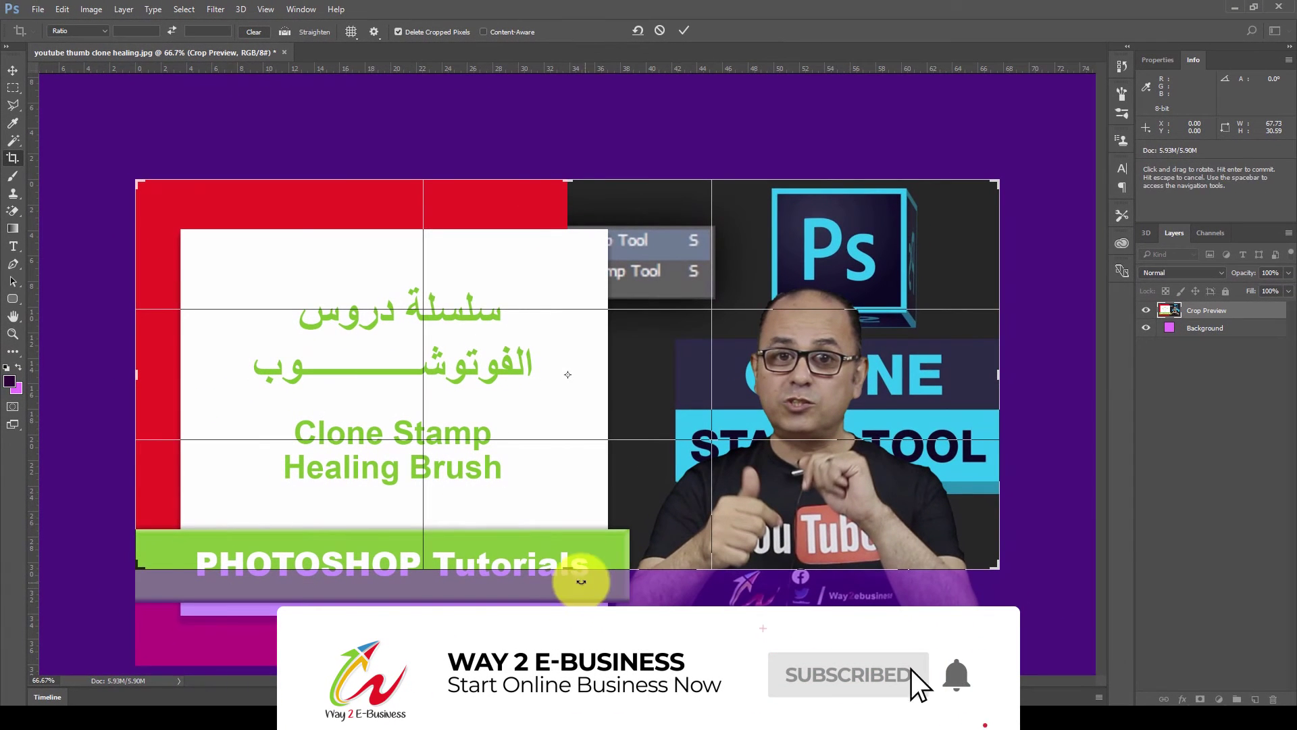
# - Drag the crop box's bottom edge lower and double-click inside to commit the crop
pyautogui.moveTo(568, 569)
pyautogui.mouseDown()
pyautogui.moveTo(570, 591)
pyautogui.moveTo(570, 578)
pyautogui.mouseUp()
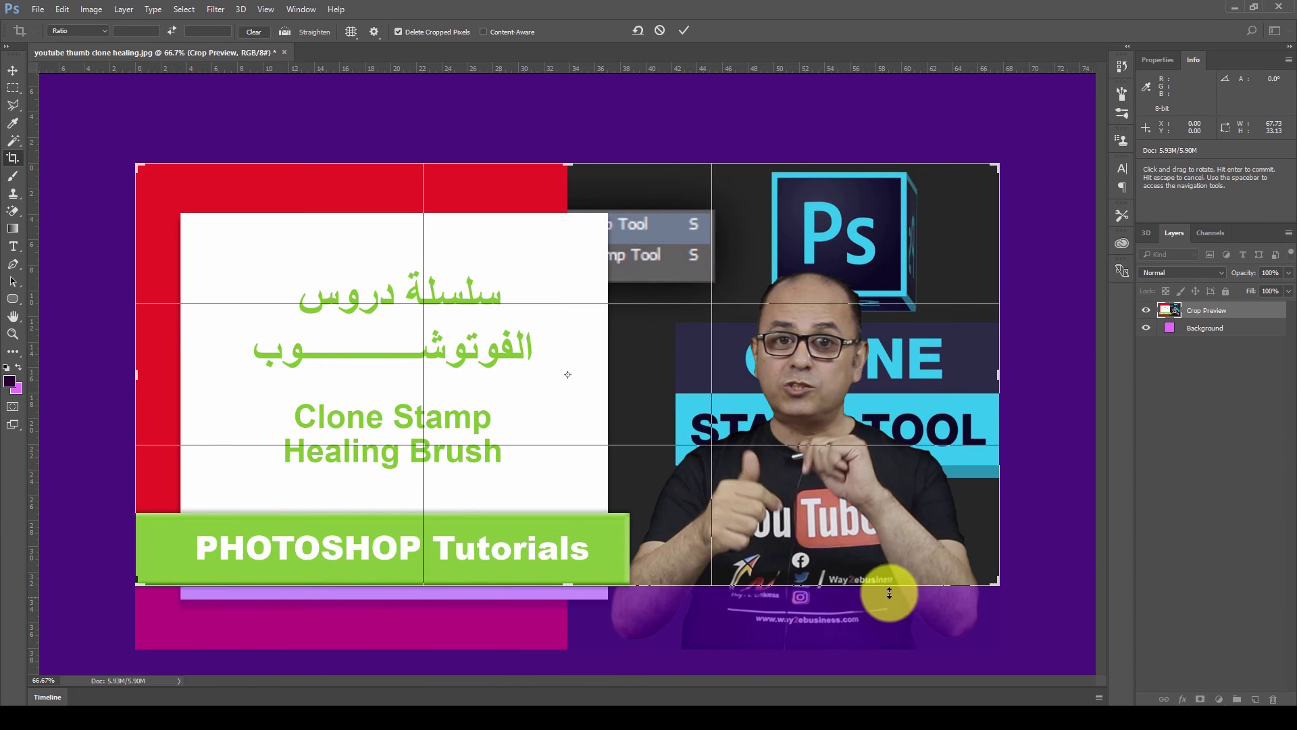
pyautogui.doubleClick(601, 425)
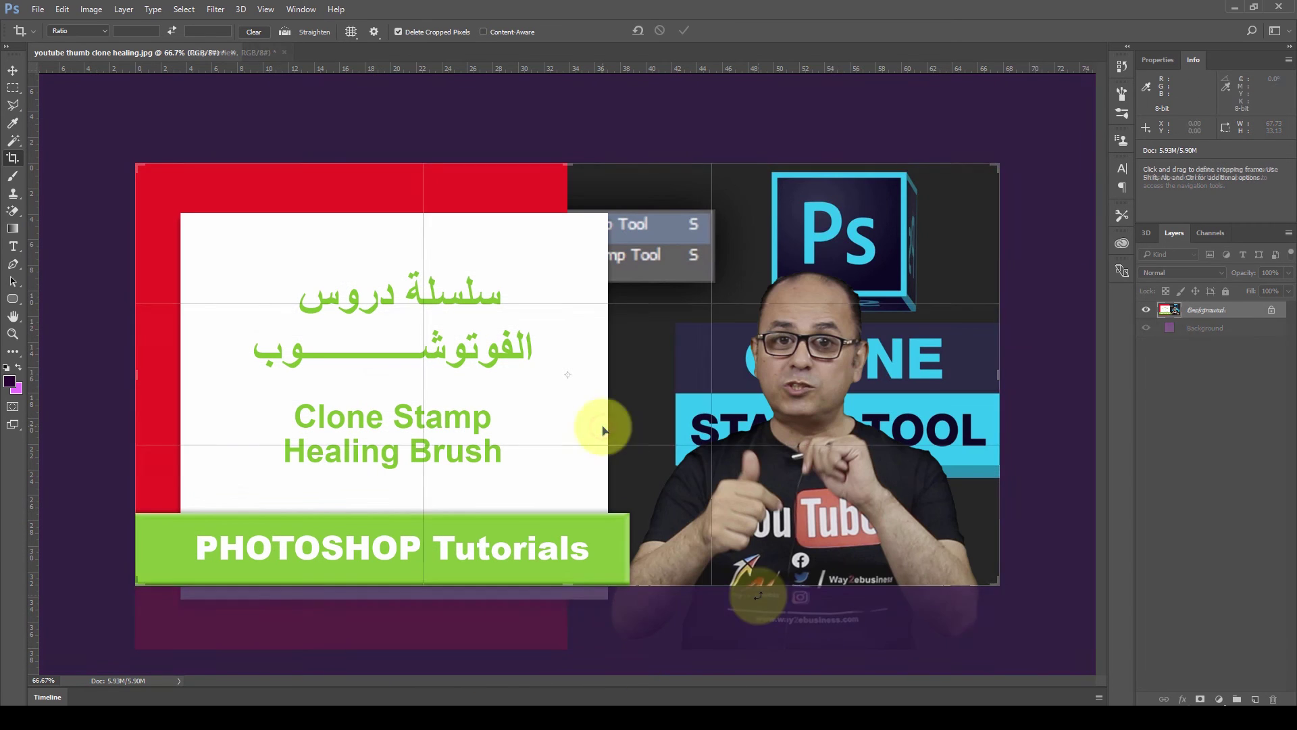